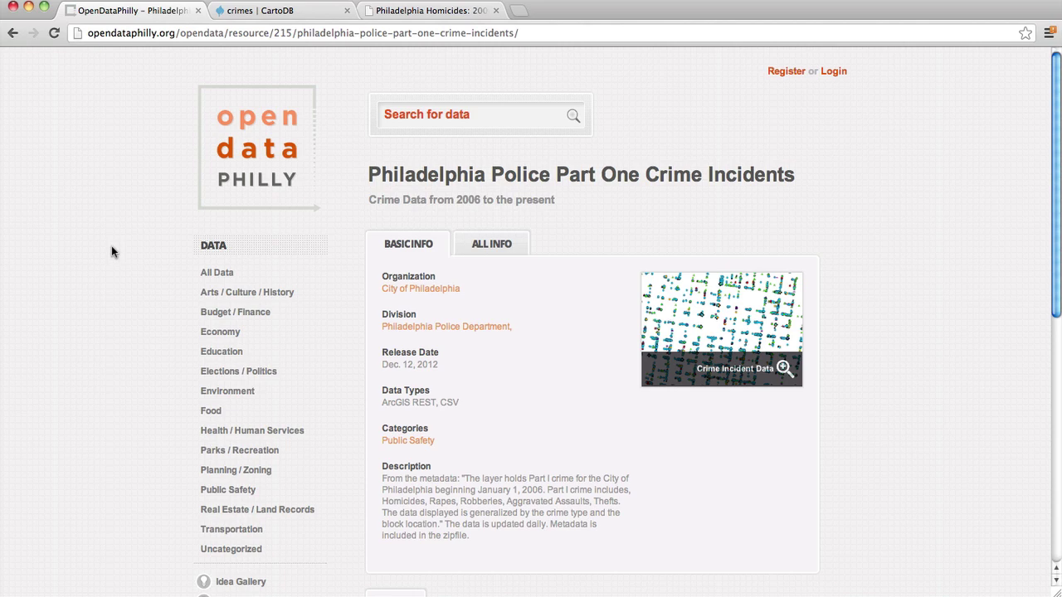
Copy the Crime Incidents CSV download link address from the OpenDataPhilly dataset page.
scroll(111, 249, down, 10)
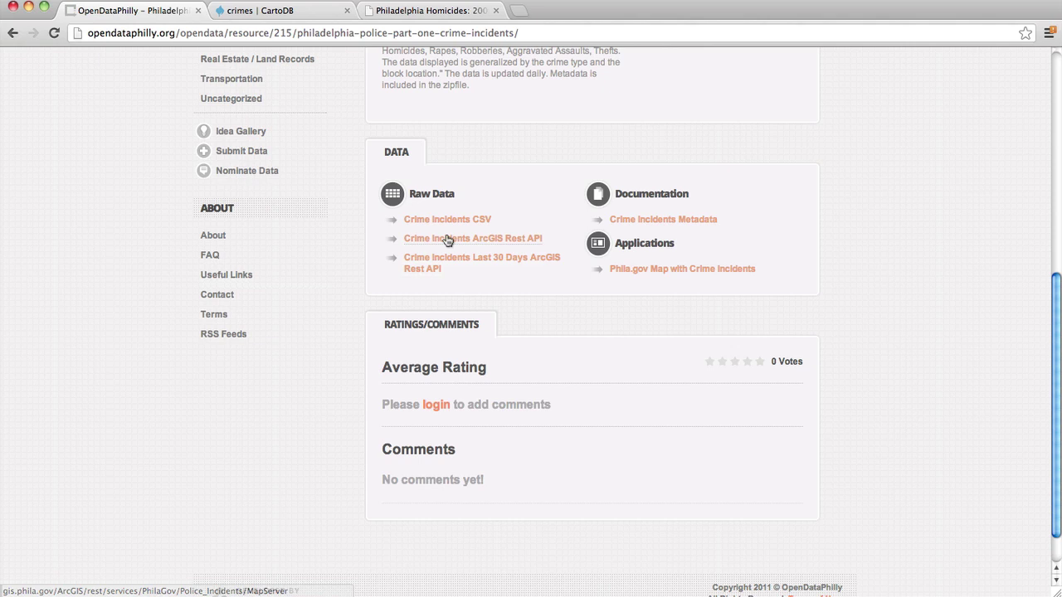
right_click(451, 217)
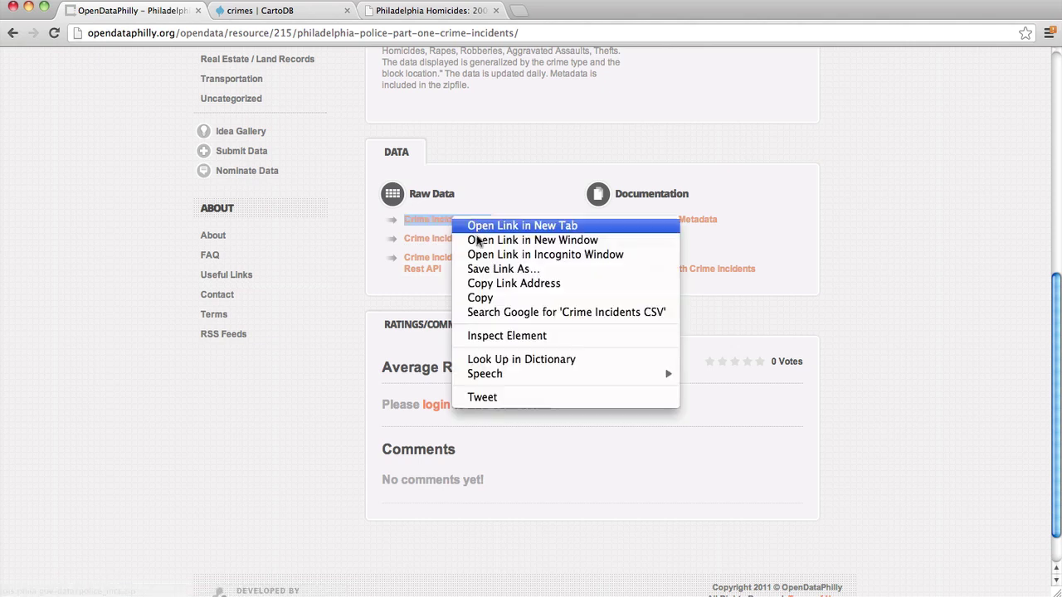
click(486, 282)
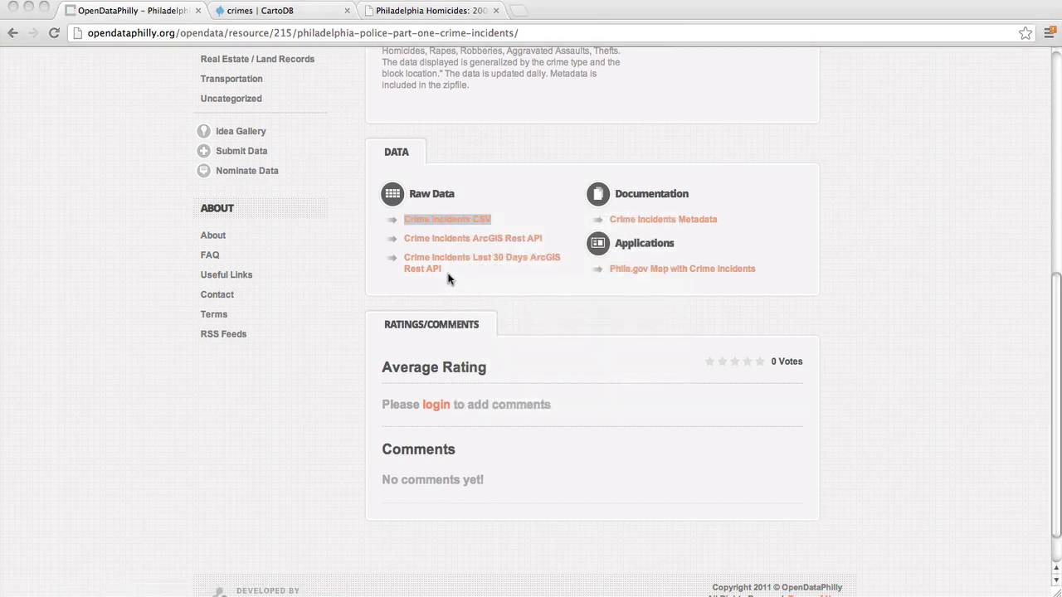
Download police_inct.zip with wget from the copied CSV link, then start an unzip command.
key(super+Tab)
key(super+Tab)
text(wget)
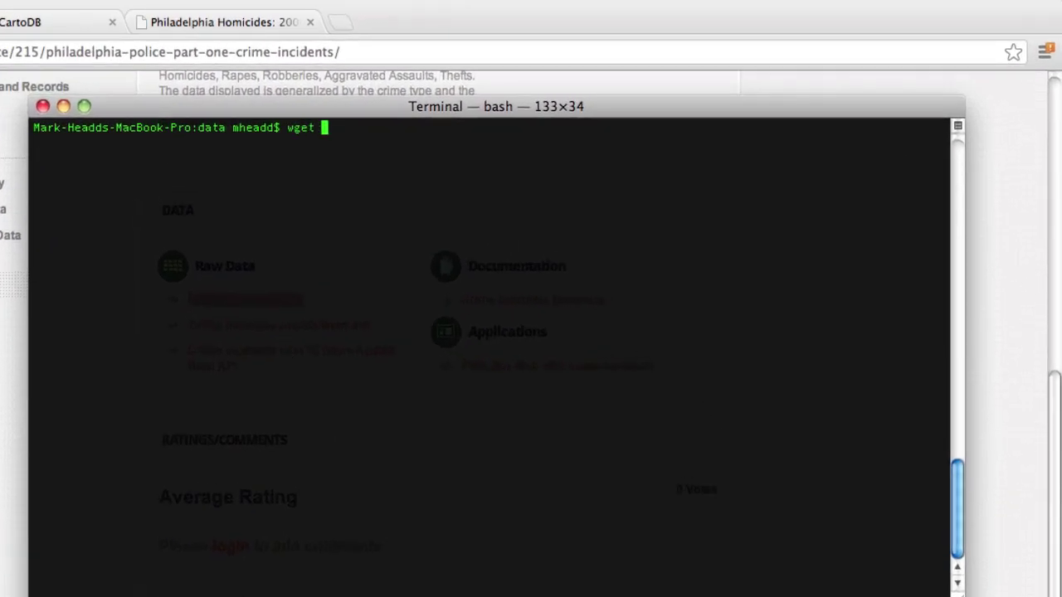
key(super+v)
key(Return)
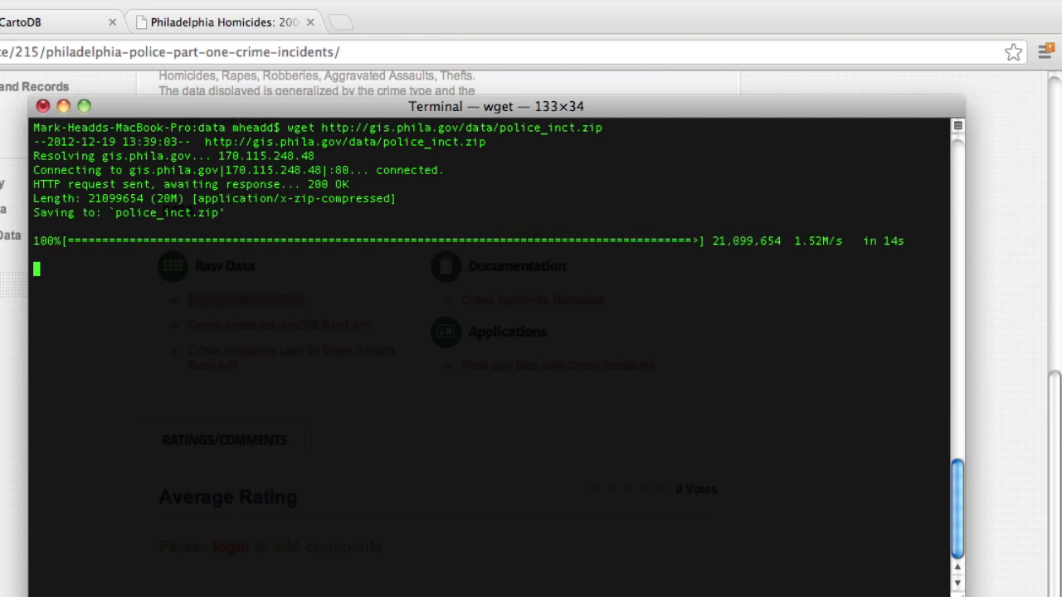
text(unzip )
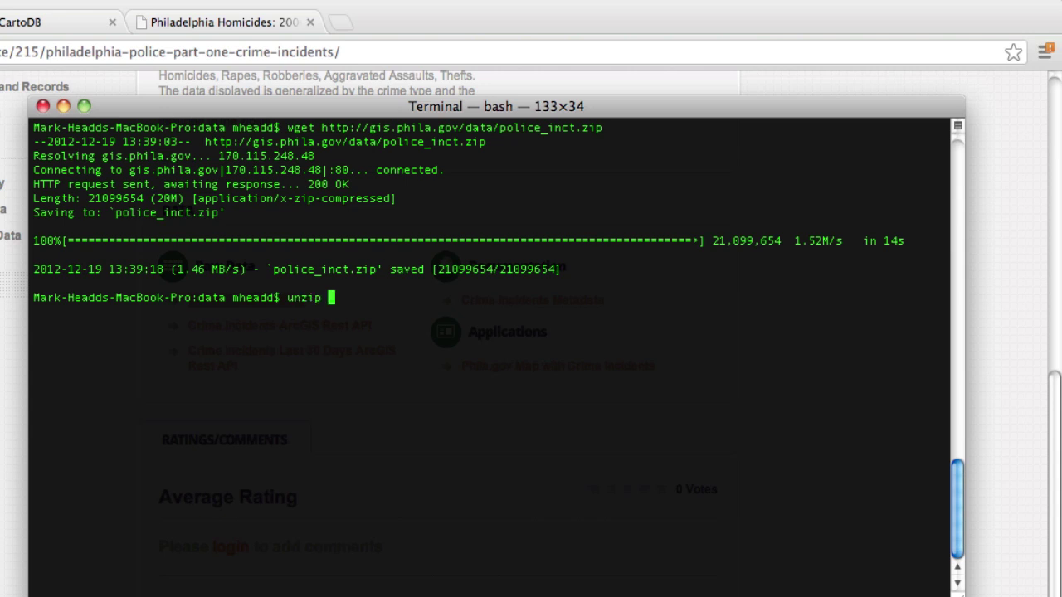
text(po)
Extract police_inct.zip and list the folder with ls -lA to see police_inct.csv.
key(Tab)
key(Return)
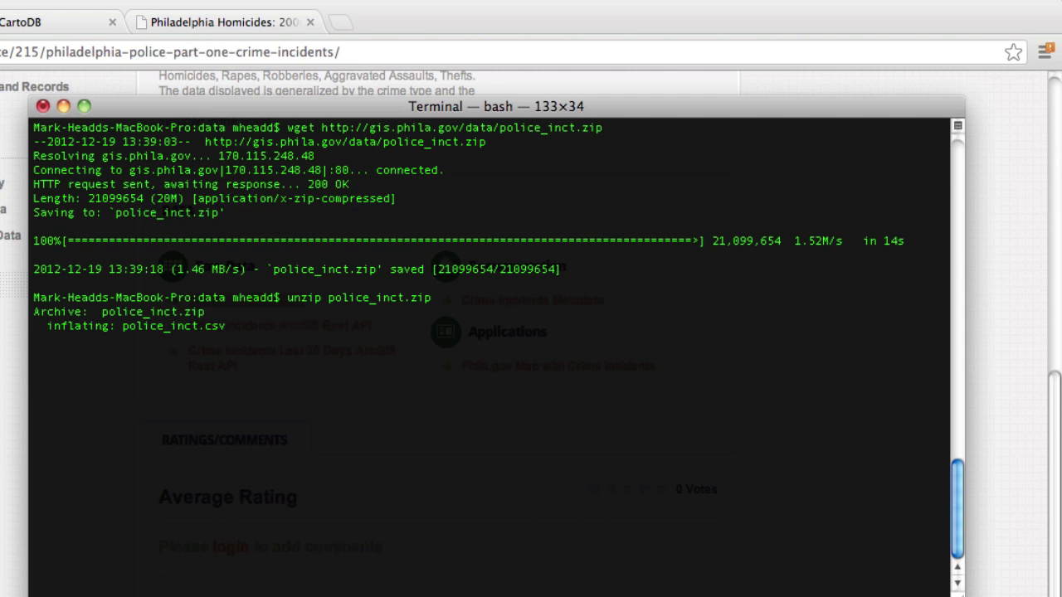
text(ls )
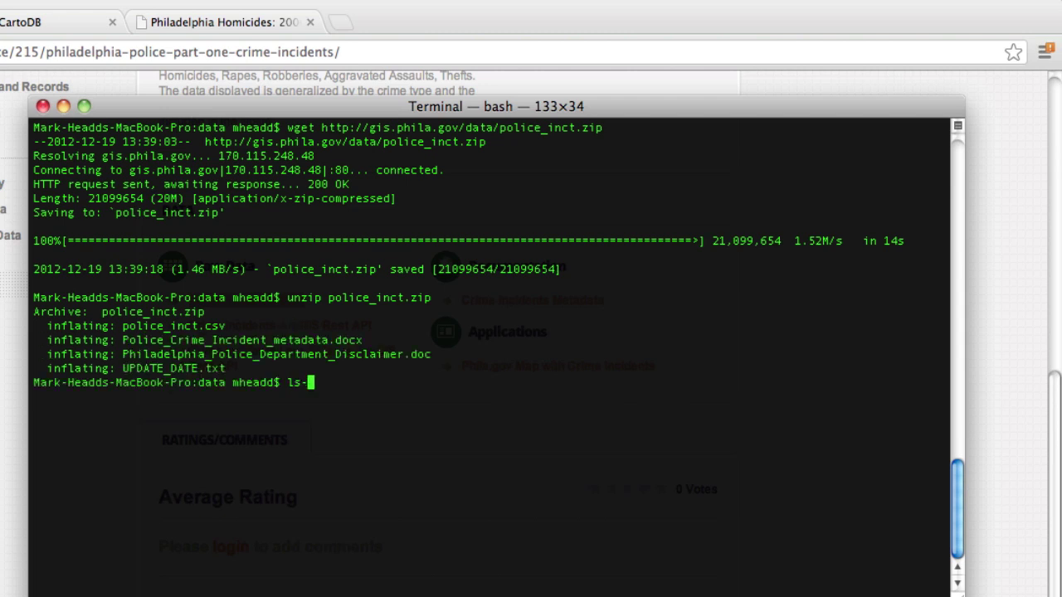
text(-lA)
key(Return)
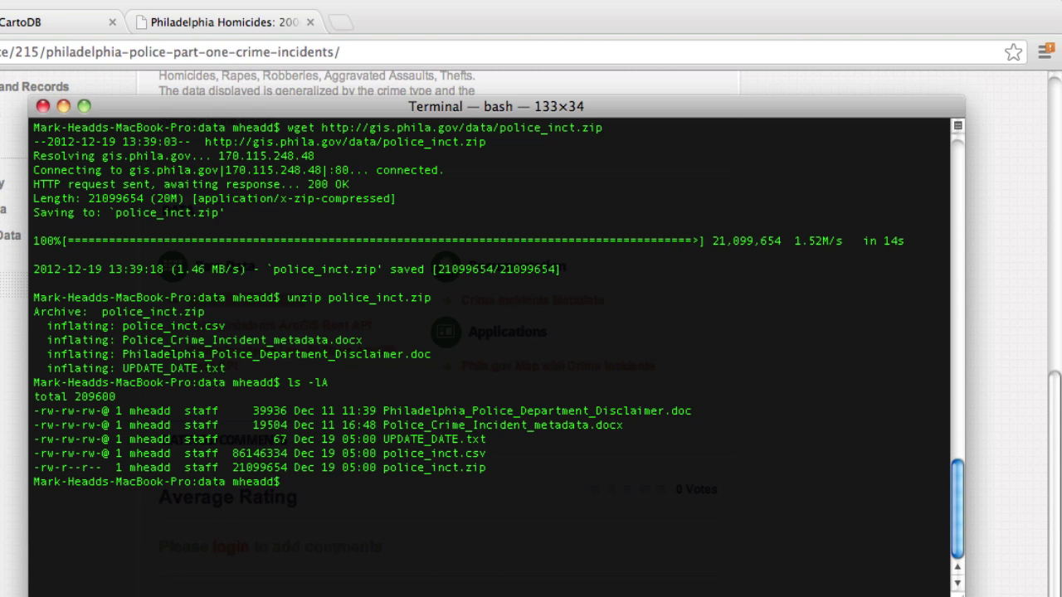
Print UPDATE_DATE.txt to confirm the data dates from 12/19/12, then clear the screen.
text(cat UPDATE_DATE.txt)
key(Return)
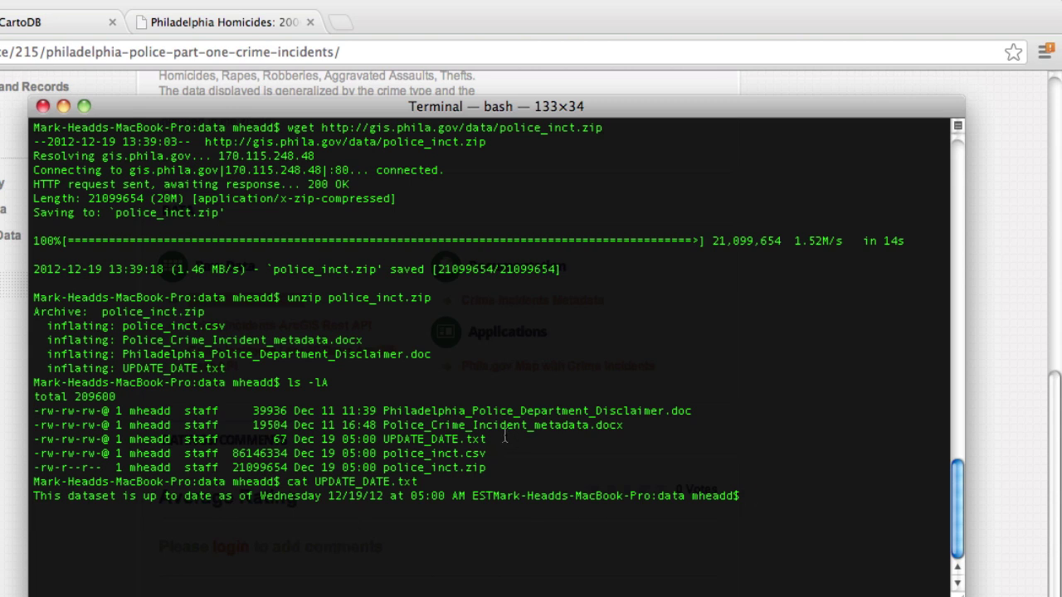
key(Return)
text(clear)
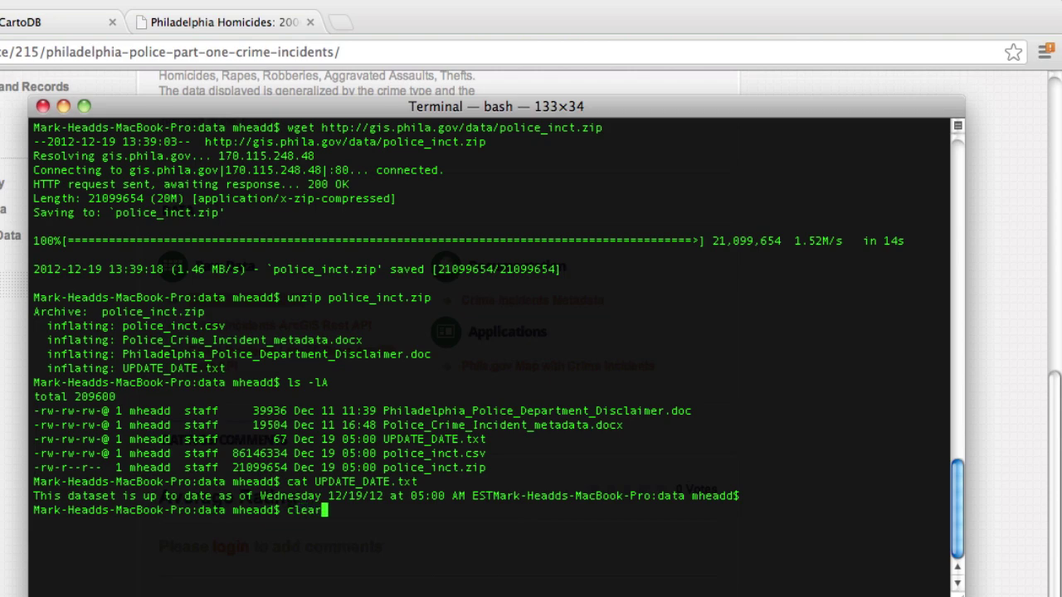
key(Return)
Bring up Police_Crime_Incident_metadata.docx in TextEdit and enlarge its window.
key(super+Tab)
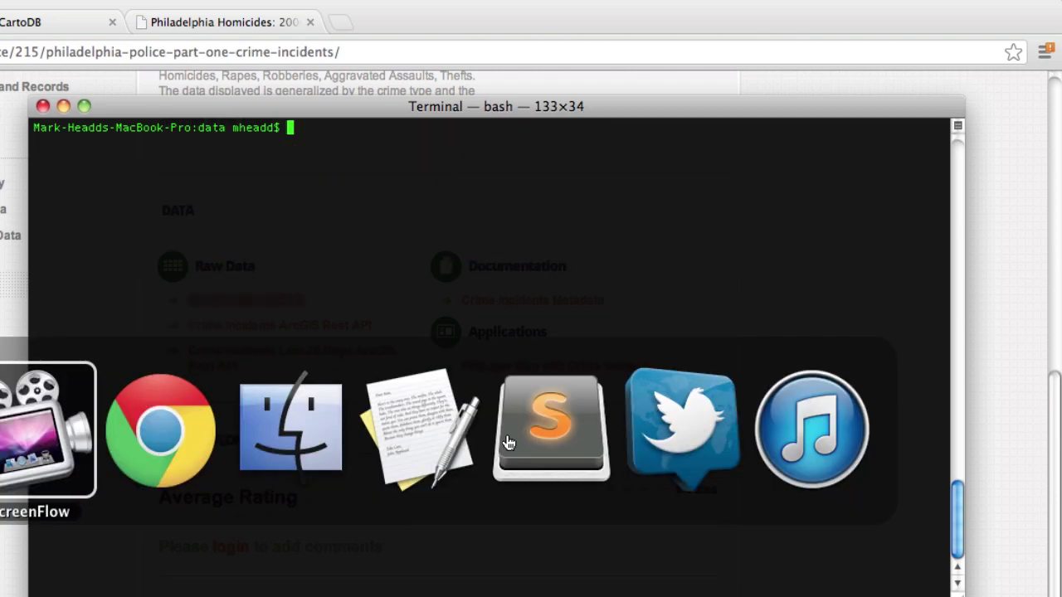
key(super+Tab)
key(super+Tab)
key(super+Tab)
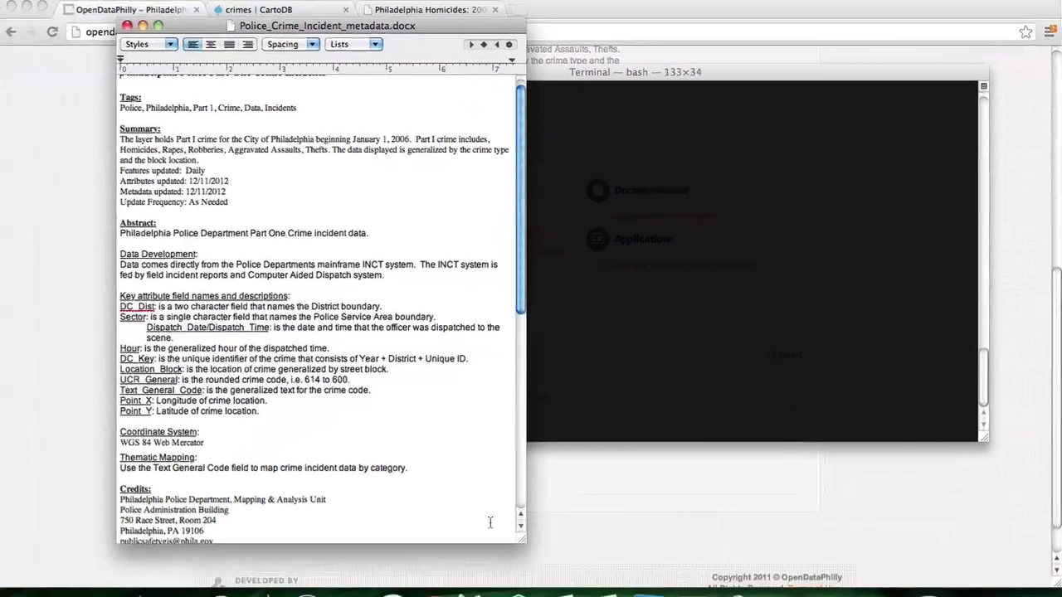
drag(522, 537, 560, 551)
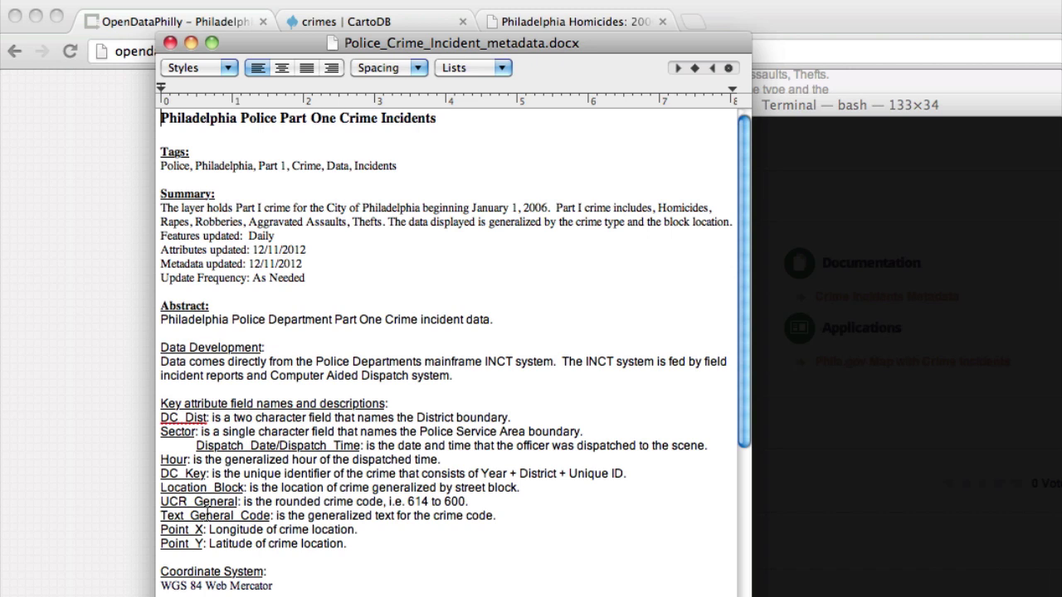
Preview the first rows of police_inct.csv with head, resizing the terminal so rows fit.
key(super+Tab)
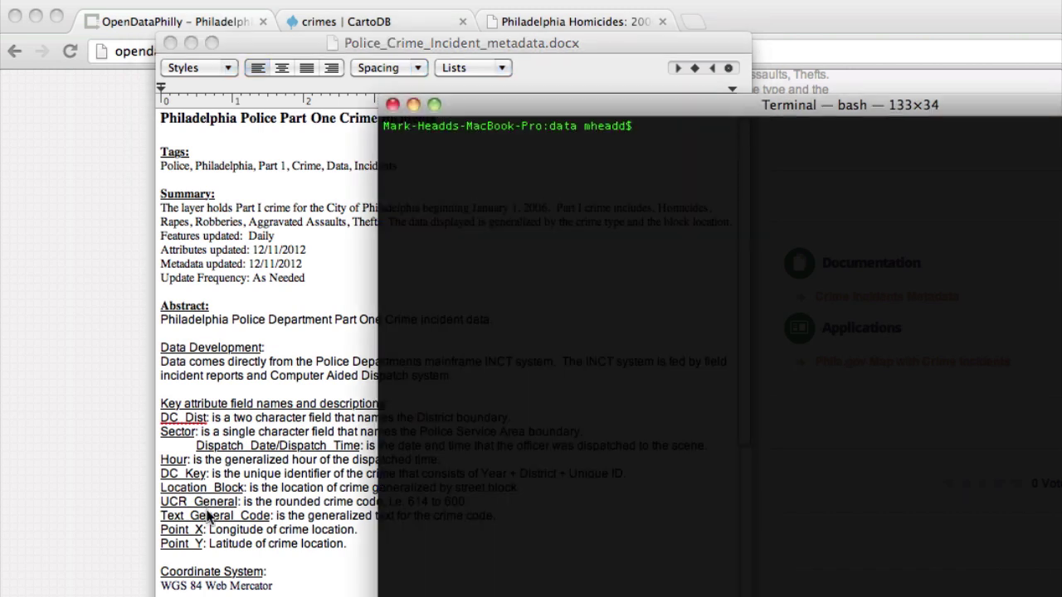
text(head po)
key(Tab)
text(csv)
key(Return)
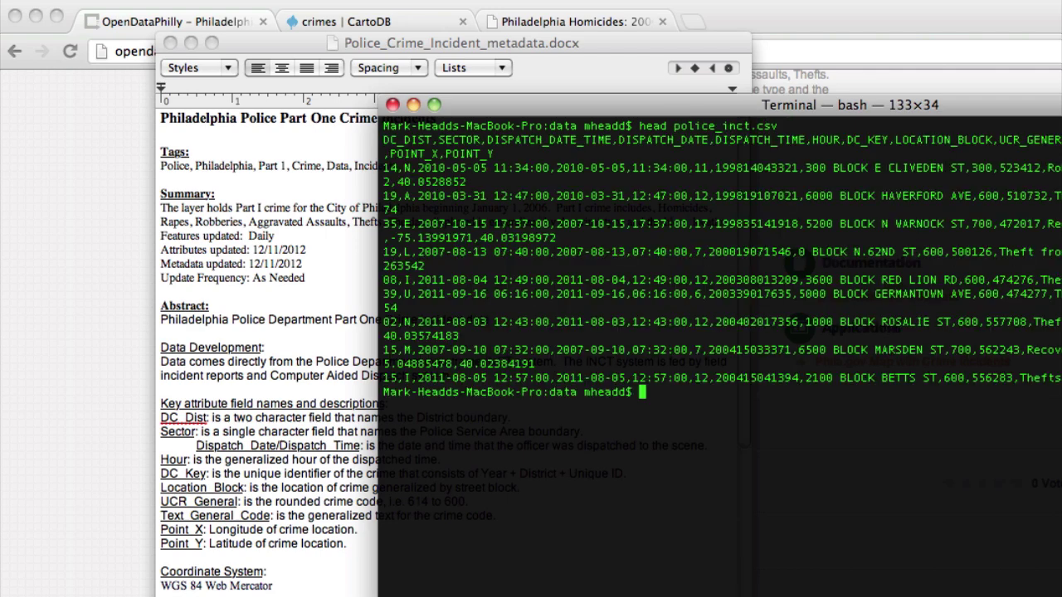
drag(663, 97, 362, 60)
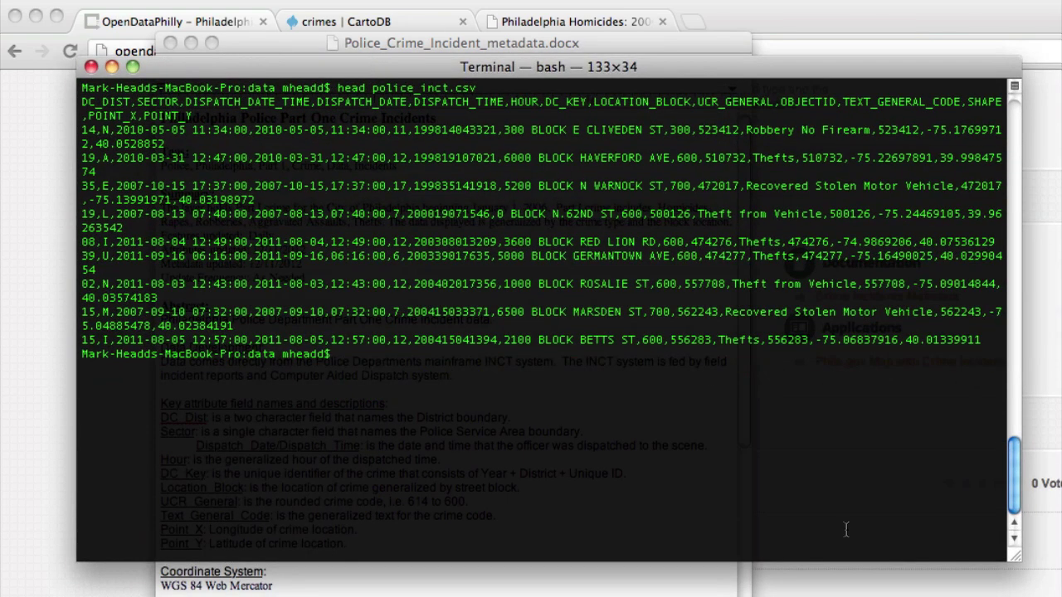
drag(1004, 567, 1061, 590)
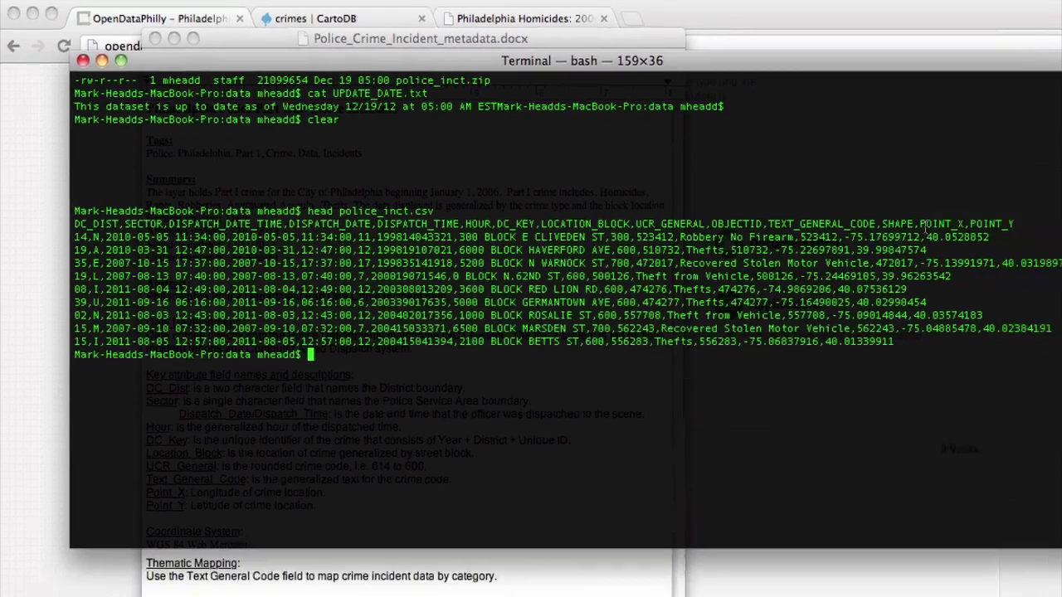
Compare the POINT_X and POINT_Y header columns with their descriptions in the metadata document.
drag(919, 224, 963, 224)
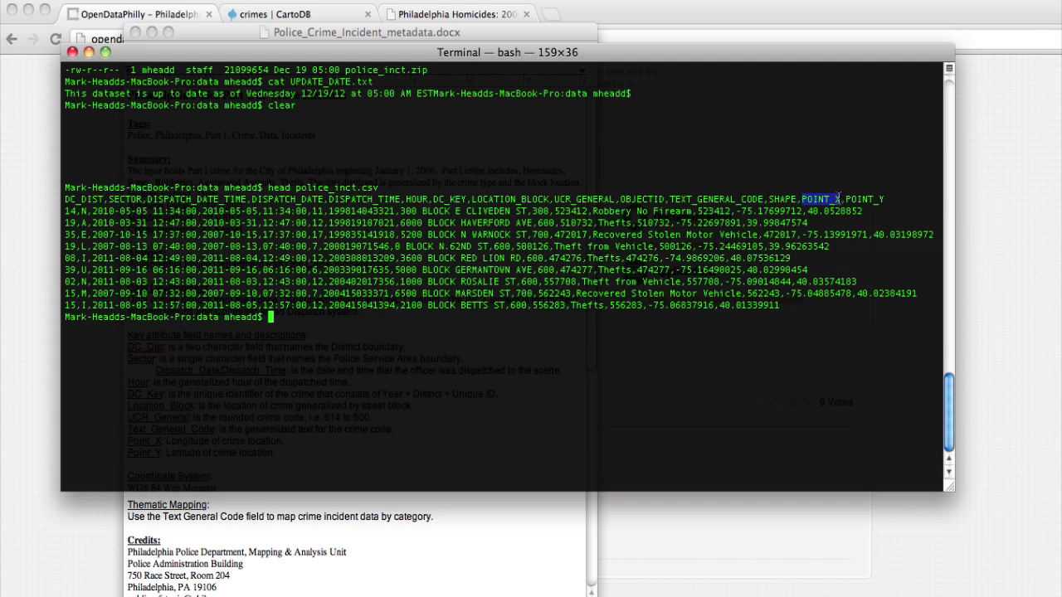
drag(838, 197, 883, 199)
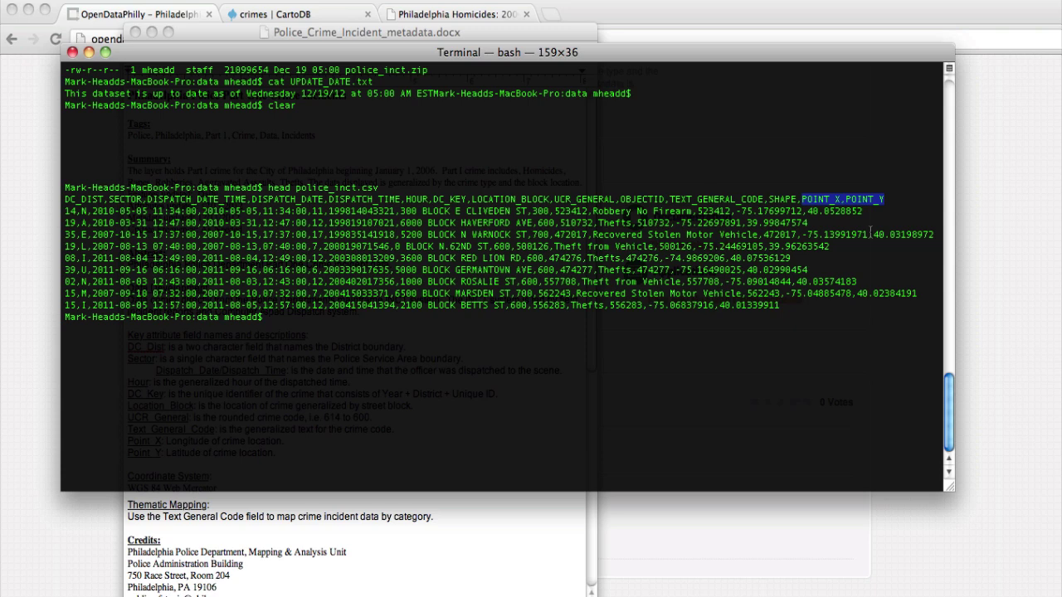
click(308, 510)
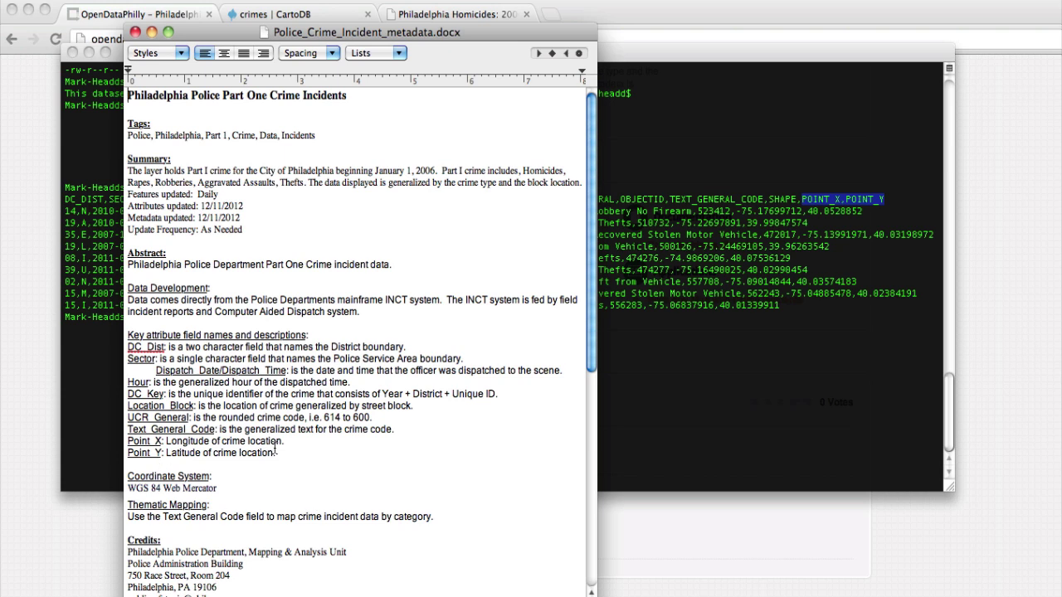
drag(276, 453, 128, 442)
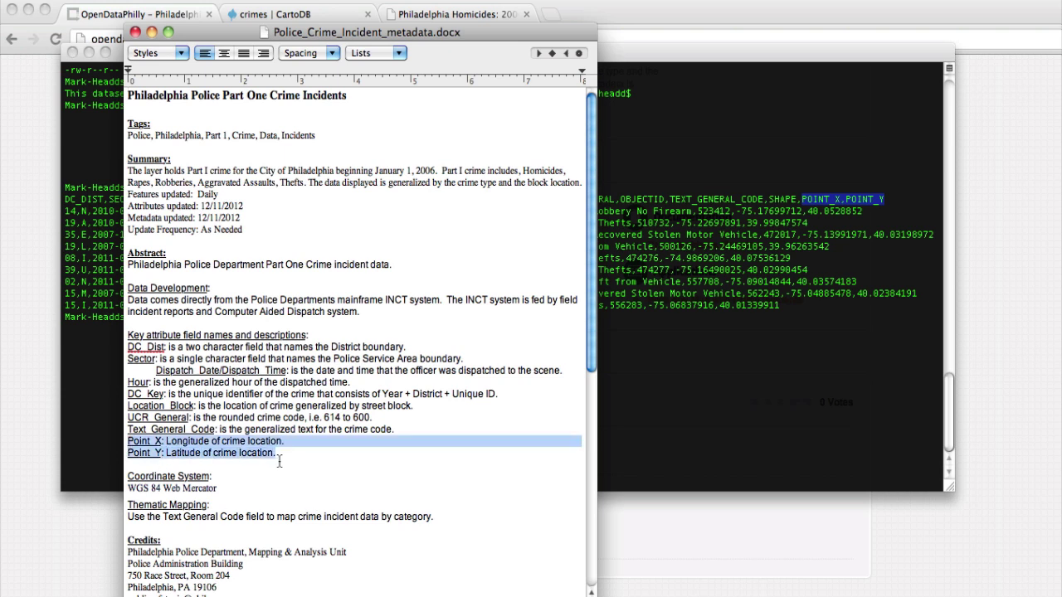
key(super+Tab)
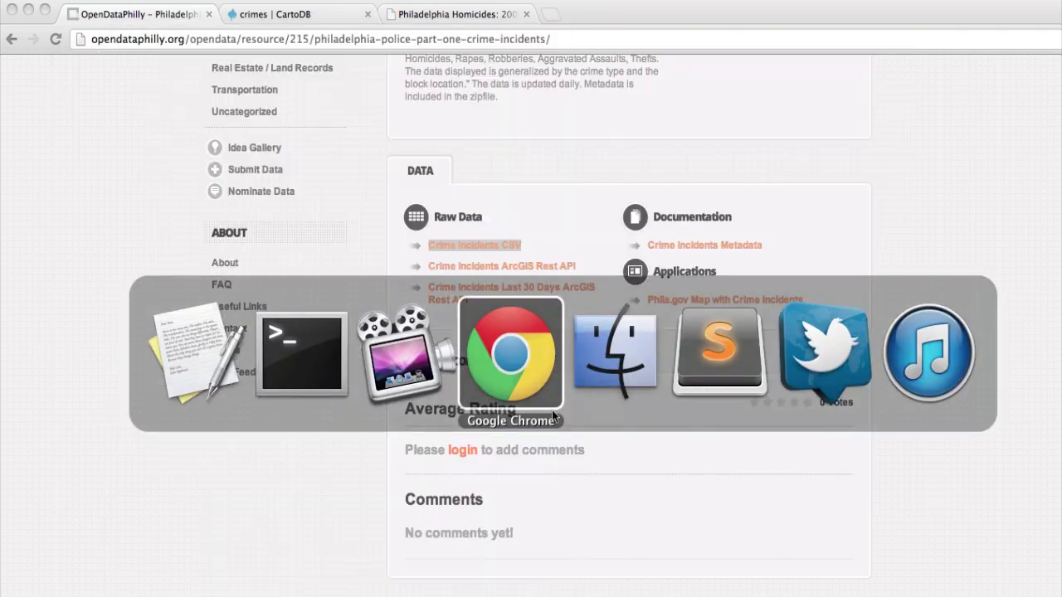
key(super+Tab)
key(super+Tab)
key(super+Tab)
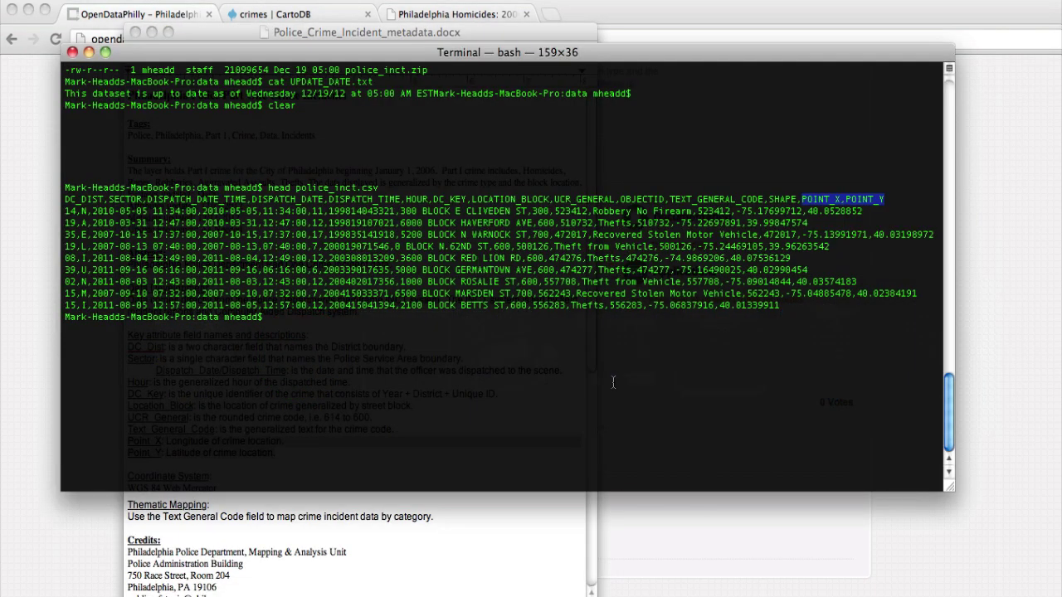
Write a head | sed command renaming POINT_X to LONGITUDE and POINT_Y to LATITUDE.
text(head -n 1)
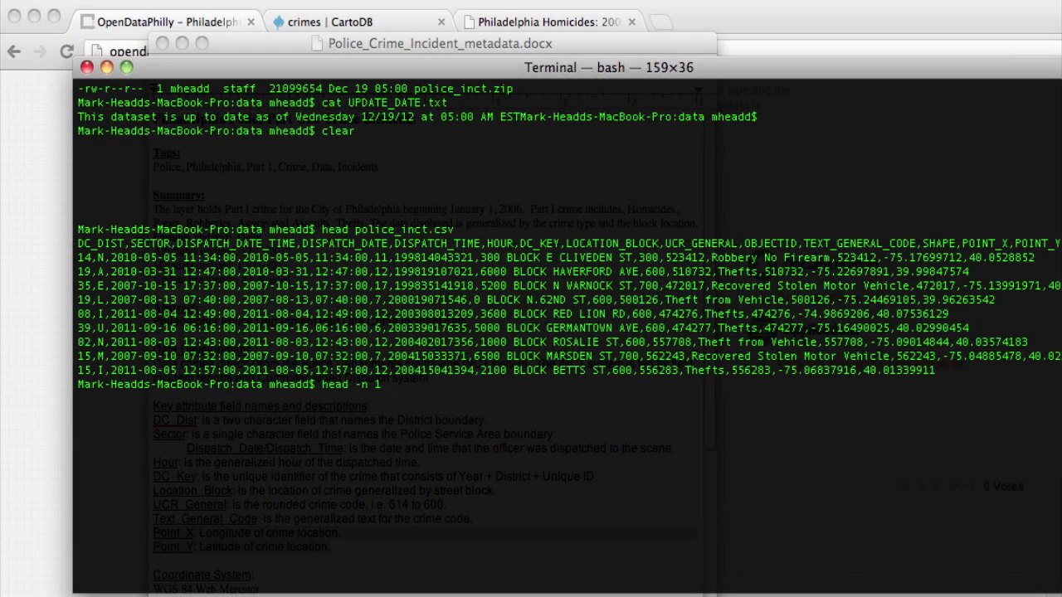
text( \ sed -e 's/POINT_X/)
key(super+Tab)
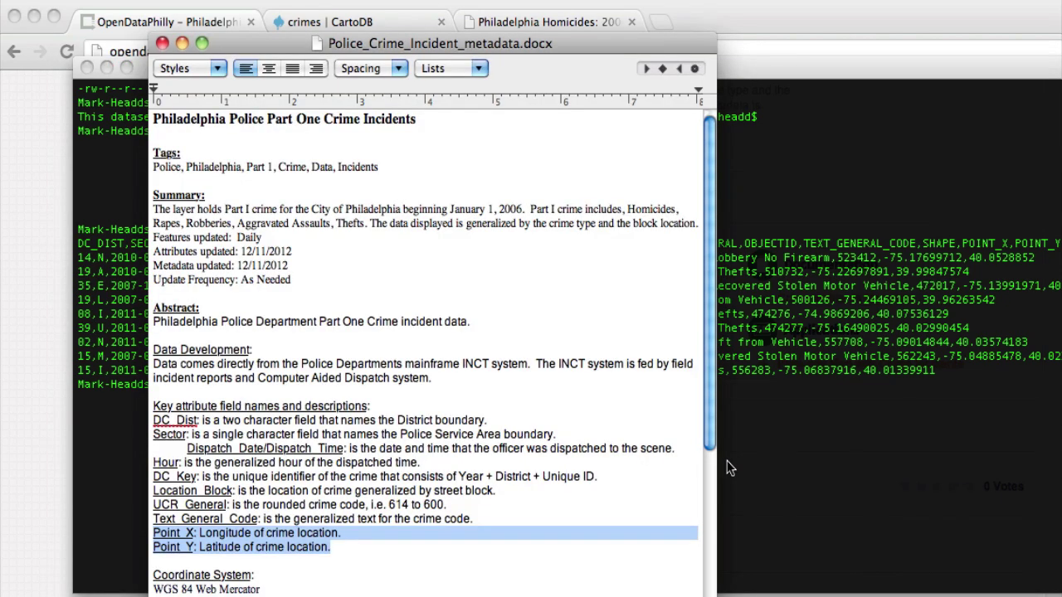
click(727, 461)
text(X/LON)
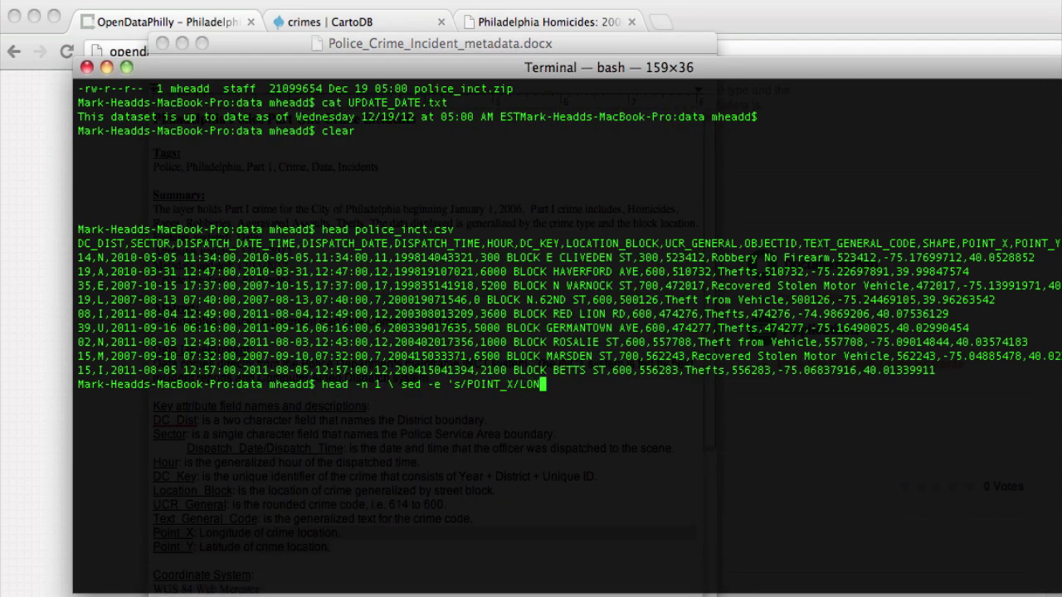
text(GITU)
key(BackSpace)
text(UDE/;s/POINT_Y)
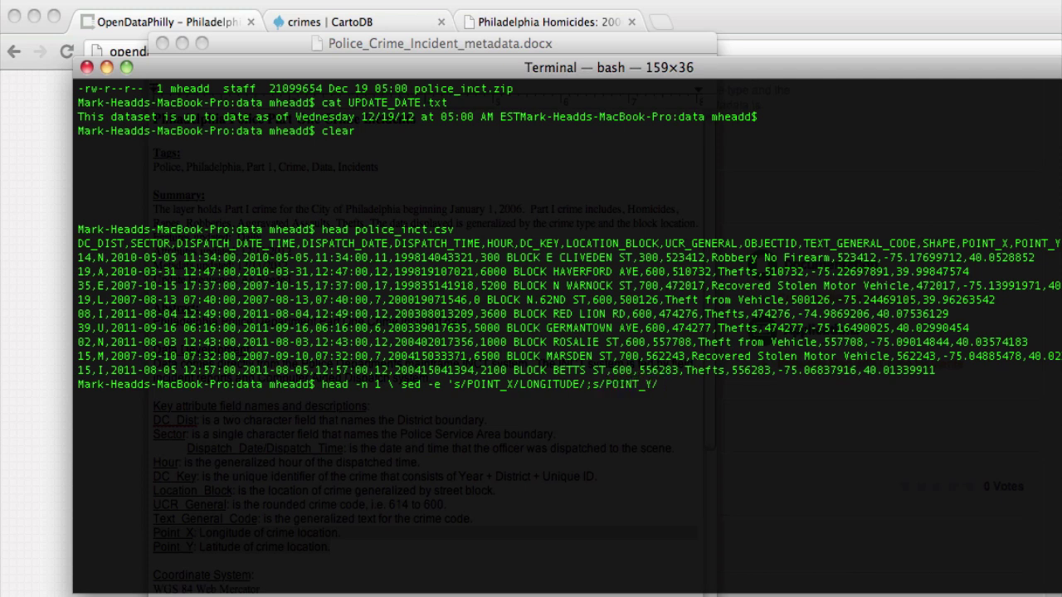
text(/LATITUDE/')
key(ctrl+a)
key(Right)
key(Right)
key(Right)
key(Right)
key(Right)
key(Right)
key(Right)
key(Right)
key(Right)
key(Right)
key(Right)
key(Return)
key(ctrl+c)
Add police_inct.csv to the command so it prints the header with renamed coordinate columns.
key(Up)
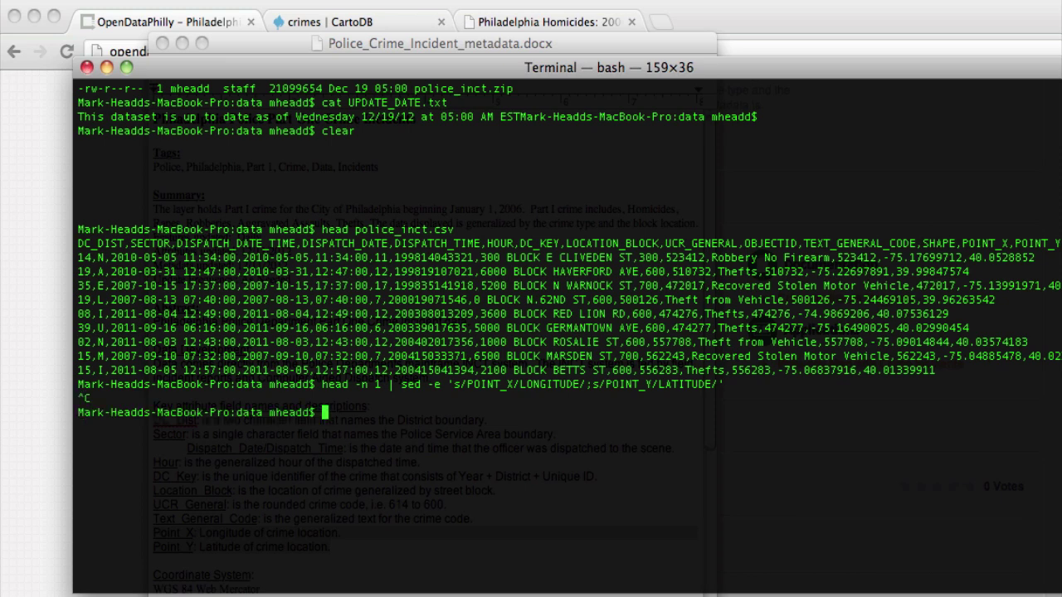
key(ctrl+a)
key(Right)
key(Right)
key(Right)
key(Right)
key(Right)
key(Right)
key(Right)
key(Right)
key(Right)
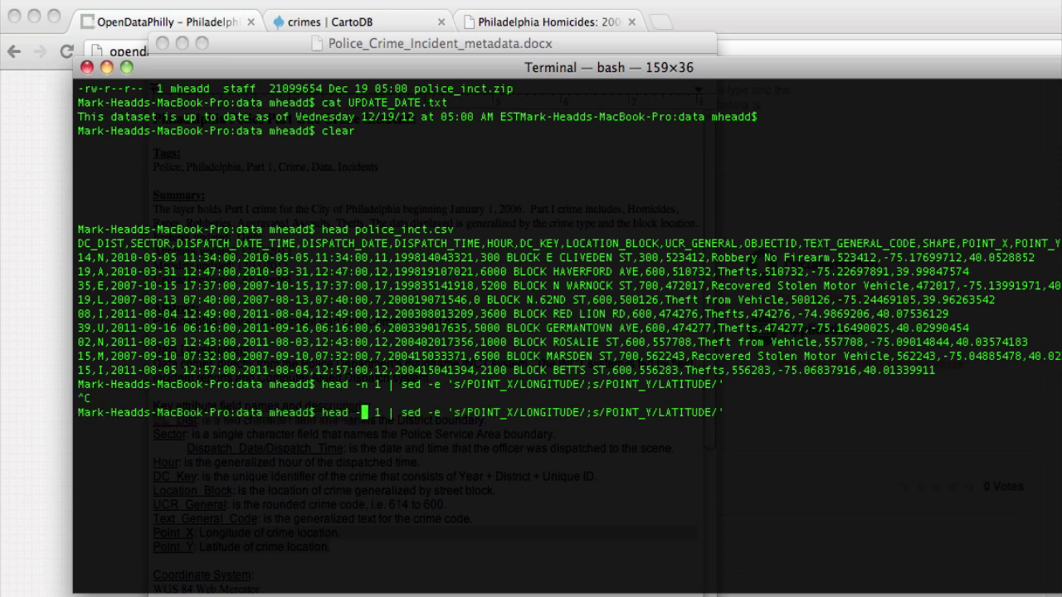
text(police_inct.)
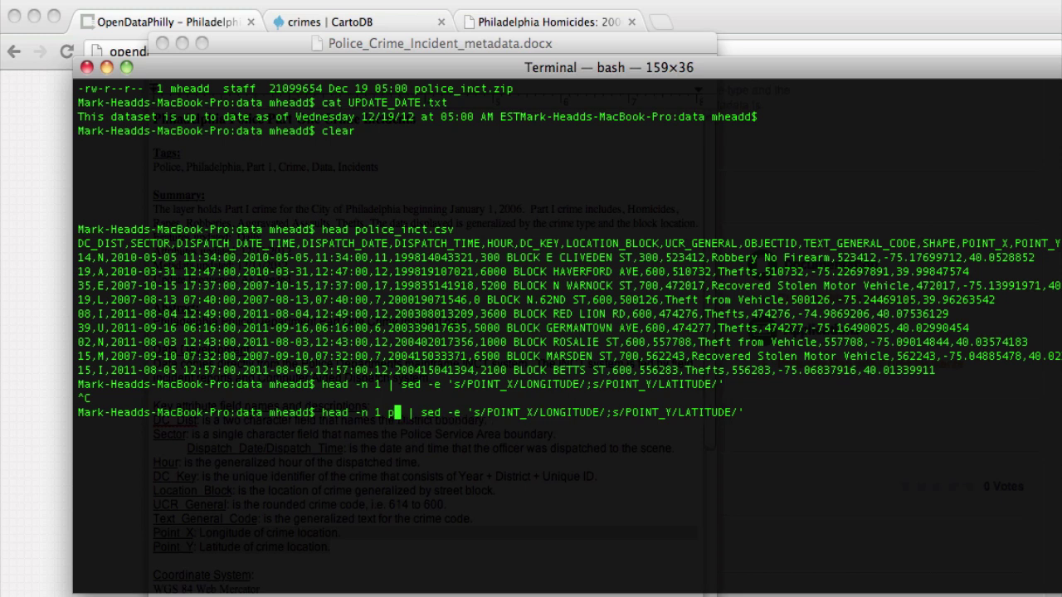
text(csv)
key(Return)
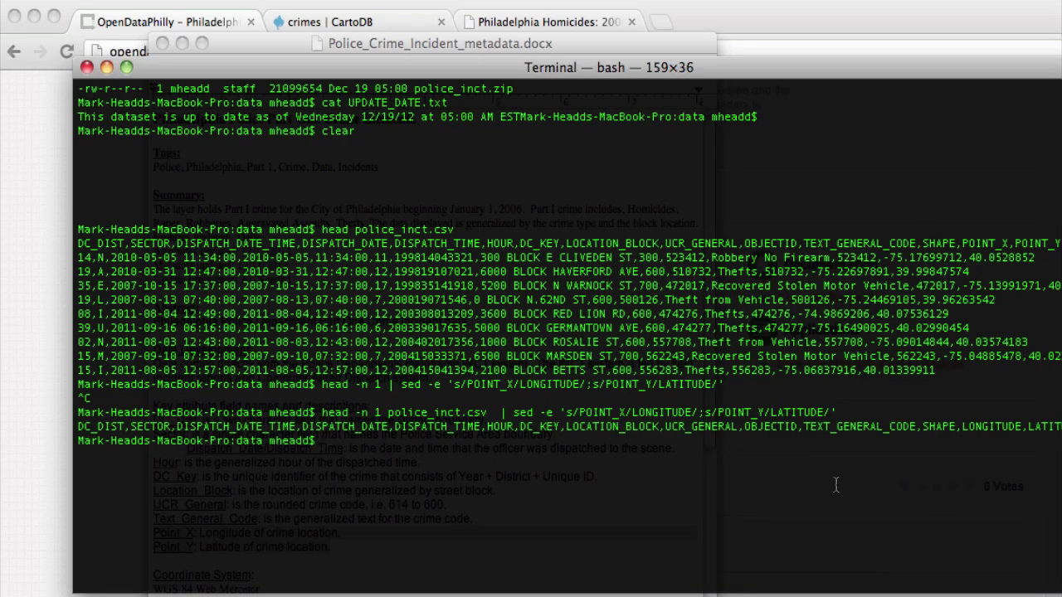
Save the renamed header row into ~/Desktop/crimes.csv.
key(Up)
text(>)
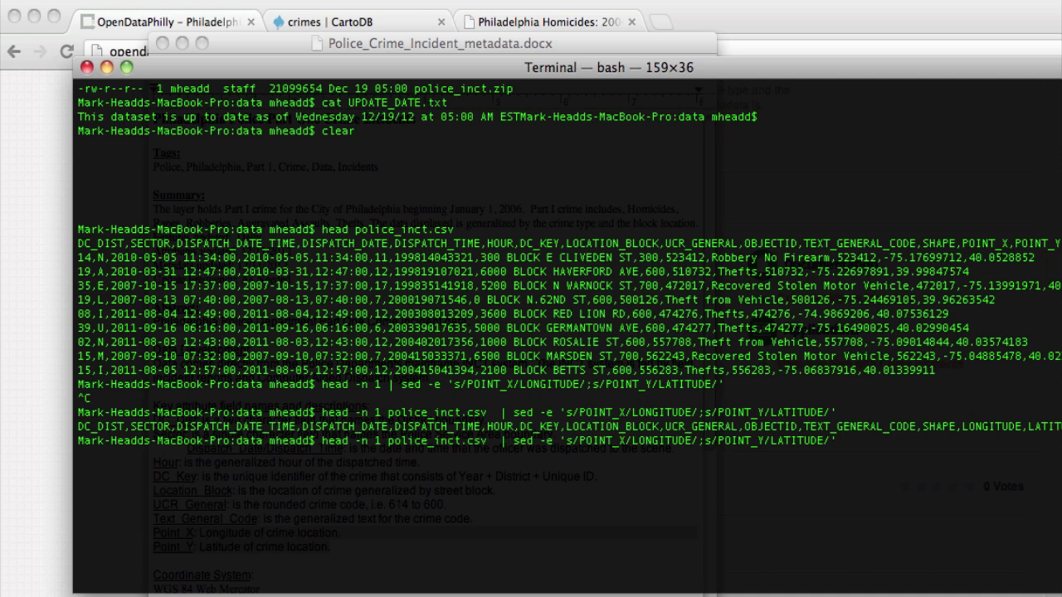
text( ~/Desktop/)
text(crimes)
text(.csv)
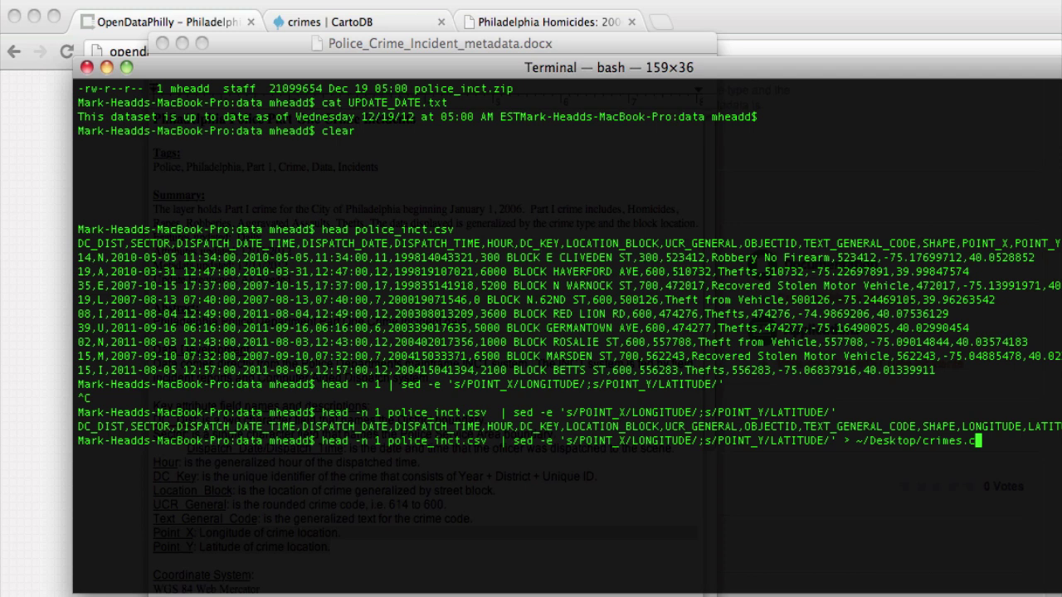
key(Return)
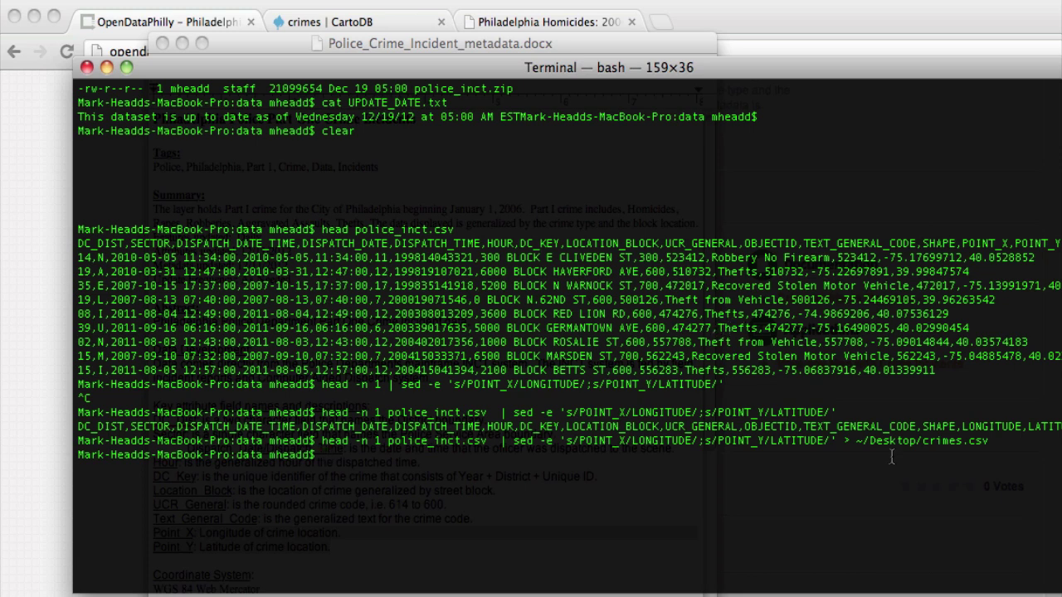
text(cat police_inct.c)
Count the Homicide rows in police_inct.csv with grep -c, giving 3084.
key(Tab)
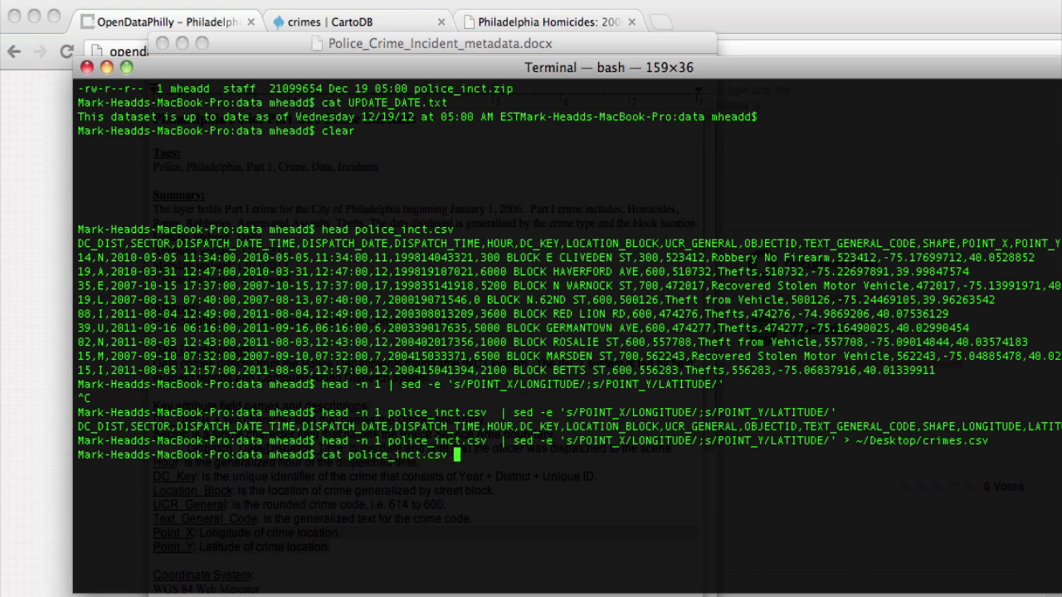
text(| grep 'Homicide')
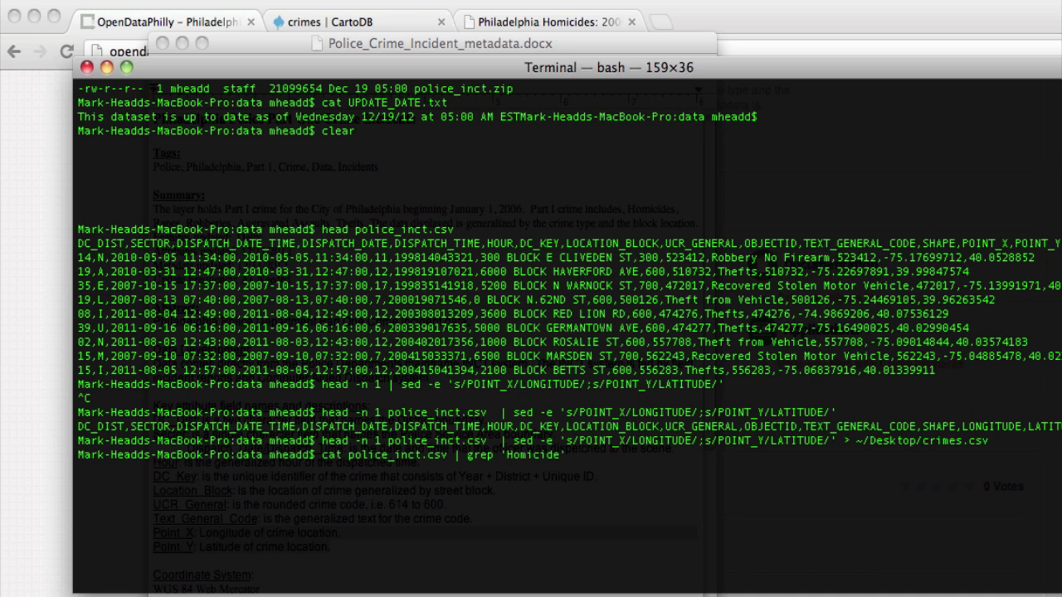
text( >> ~/Des)
key(Tab)
text(cr)
key(Tab)
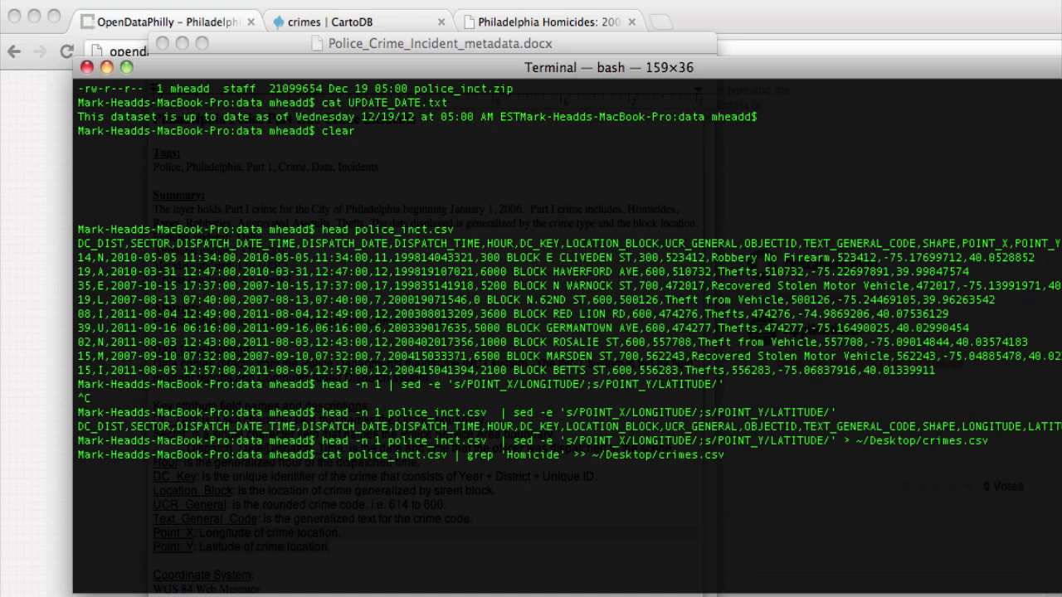
key(BackSpace)
key(BackSpace)
key(BackSpace)
key(BackSpace)
key(BackSpace)
key(BackSpace)
key(BackSpace)
key(BackSpace)
key(BackSpace)
key(BackSpace)
key(BackSpace)
key(BackSpace)
key(BackSpace)
key(BackSpace)
key(BackSpace)
key(BackSpace)
key(BackSpace)
key(BackSpace)
key(BackSpace)
key(BackSpace)
key(BackSpace)
key(BackSpace)
key(BackSpace)
key(BackSpace)
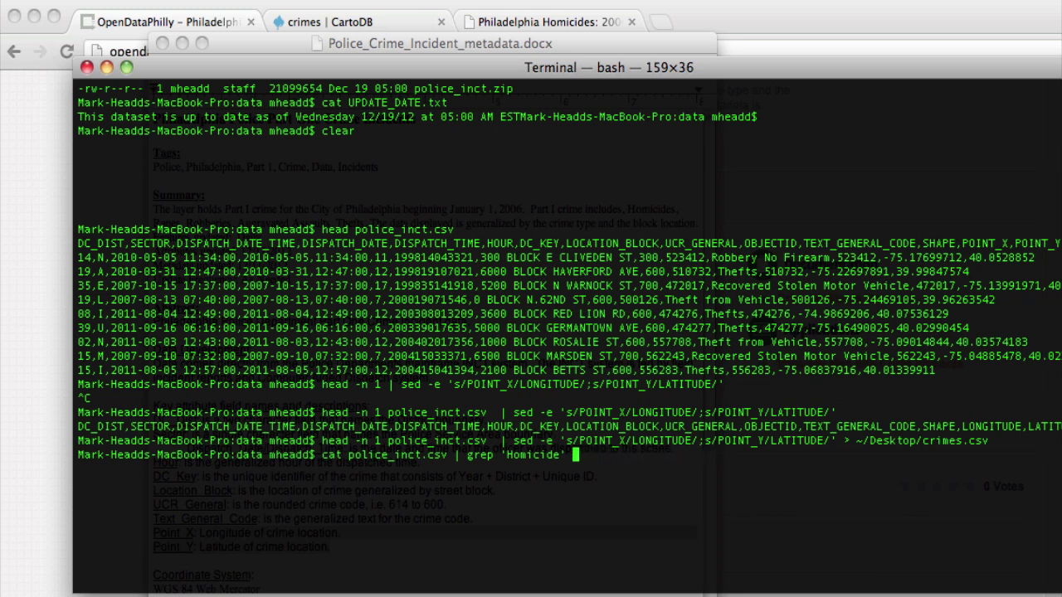
key(Left)
key(Left)
key(Left)
key(Left)
key(Left)
key(Left)
key(Left)
key(Left)
key(Left)
key(Left)
text(-c)
key(Return)
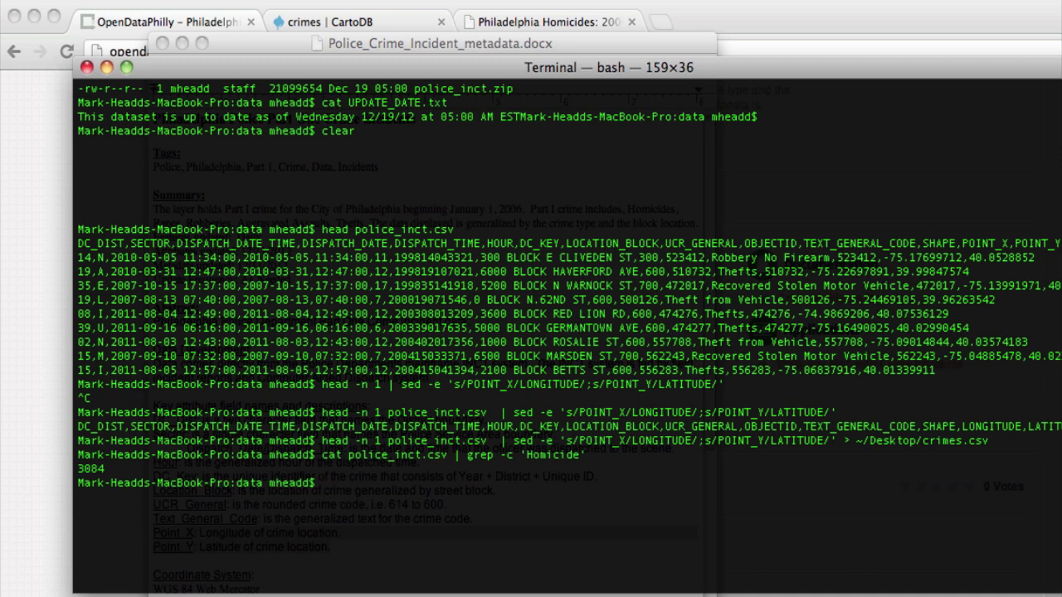
Append all Homicide rows from police_inct.csv to ~/Desktop/crimes.csv.
key(Up)
key(Left)
key(Left)
key(Left)
key(Left)
key(Left)
key(Left)
key(Left)
key(Left)
key(Left)
key(Left)
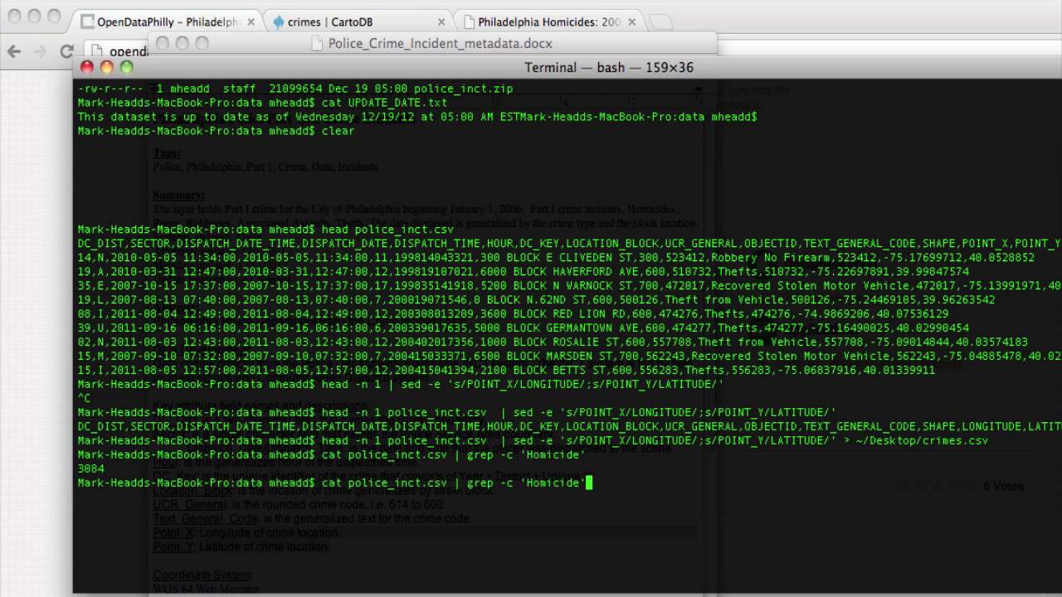
key(BackSpace)
key(BackSpace)
key(BackSpace)
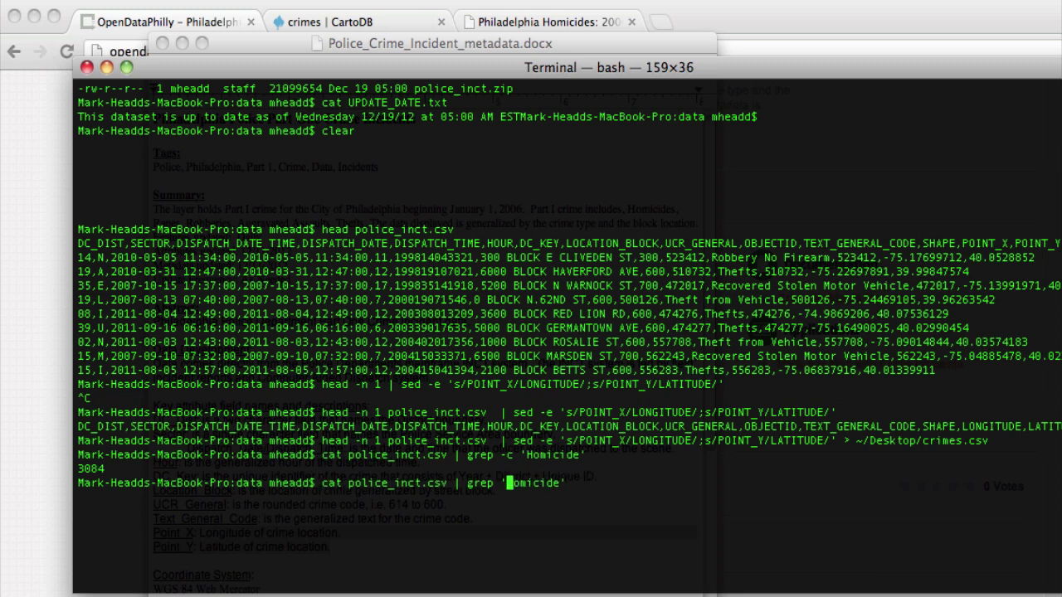
key(Right)
key(Right)
key(Right)
key(Right)
key(Right)
key(Right)
key(Right)
key(Right)
key(Right)
key(Right)
text(>> ~/Desktop/crimes.csv)
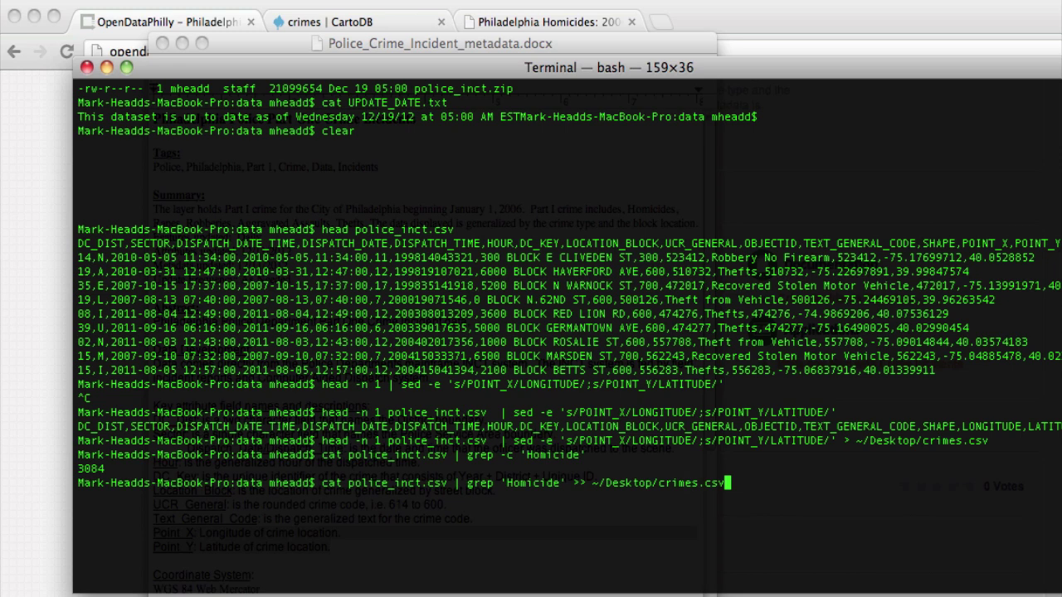
key(Return)
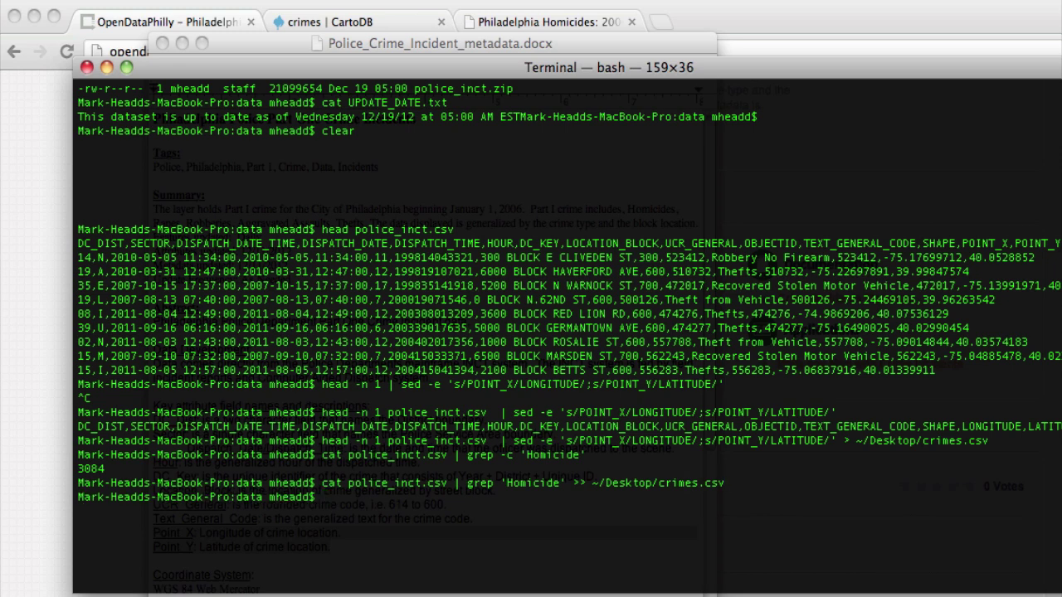
Clear the screen and preview the first lines of ~/Desktop/crimes.csv, all Homicide records.
text(clear)
key(BackSpace)
key(BackSpace)
key(BackSpace)
key(BackSpace)
key(BackSpace)
text(clear)
key(BackSpace)
key(Return)
text(head )
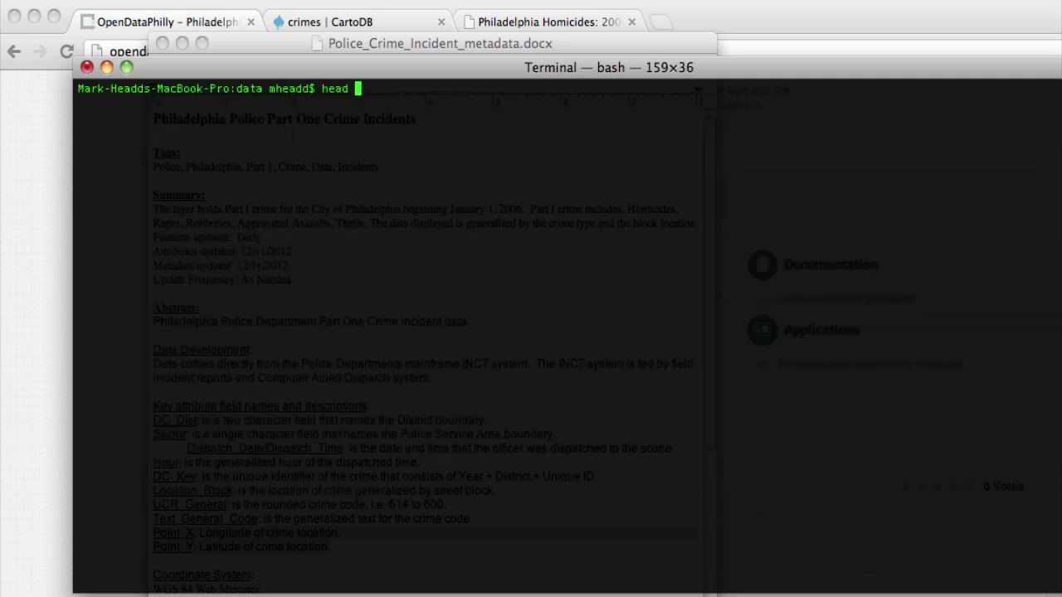
text(~/Des)
key(Tab)
text(crim)
key(Tab)
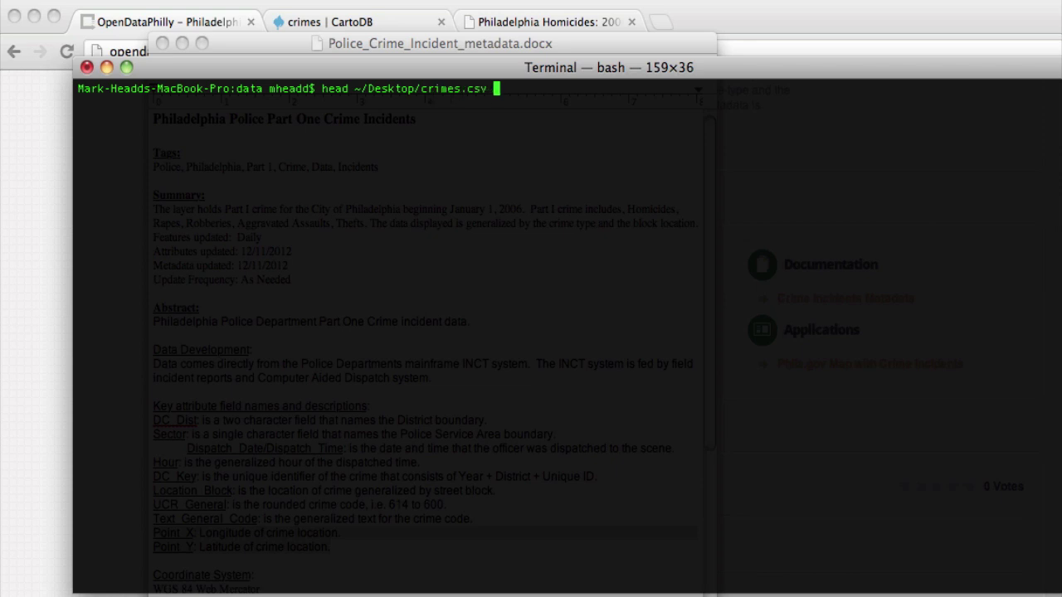
key(Return)
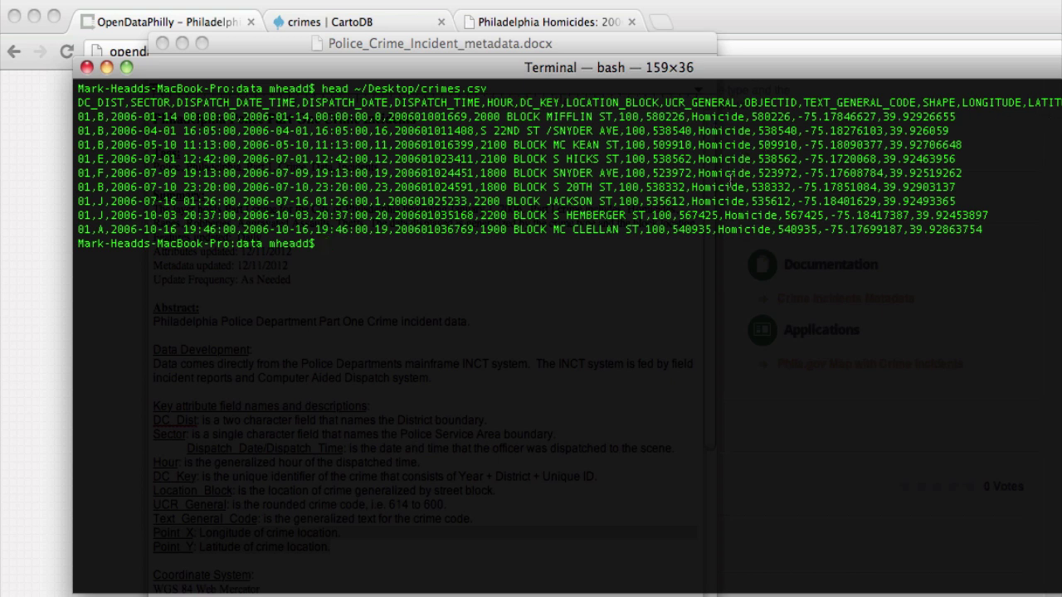
Edit the previous command into a line count of crimes.csv piped to wc -l.
text(cat)
key(BackSpace)
key(BackSpace)
key(BackSpace)
key(BackSpace)
key(Up)
key(ctrl+a)
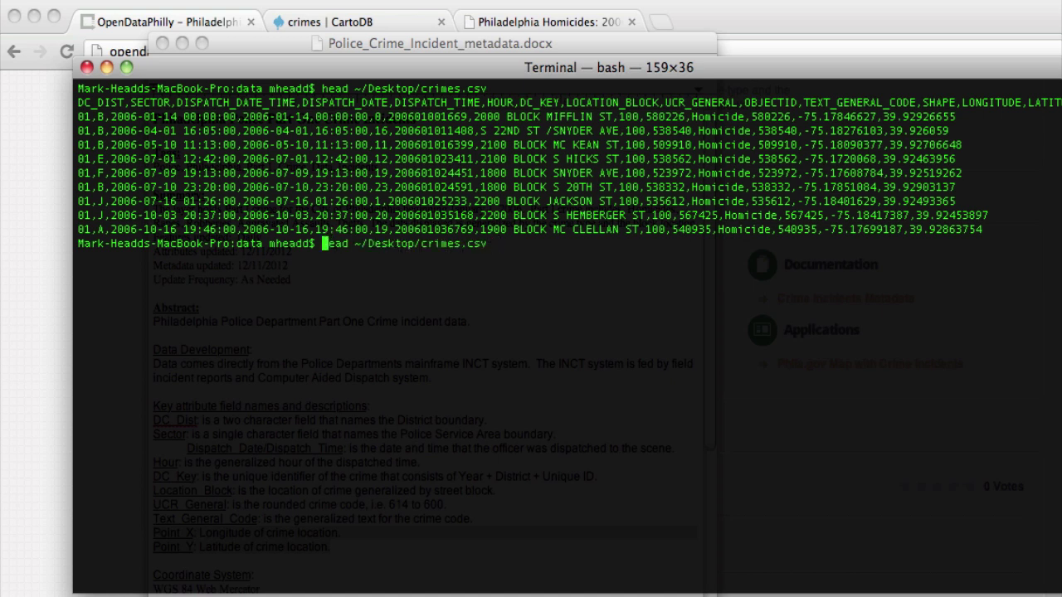
key(Delete)
key(Delete)
key(Delete)
text(cro)
key(BackSpace)
text(imes)
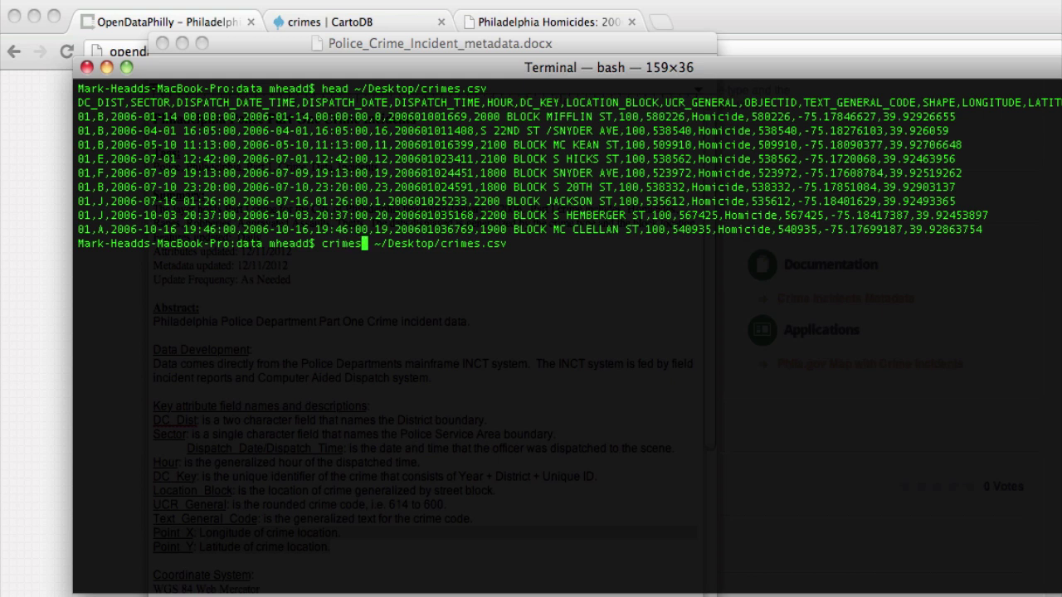
key(ctrl+e)
text(| wc -l)
key(Return)
Fix the command to use cat, reporting 3085 lines in crimes.csv.
key(Up)
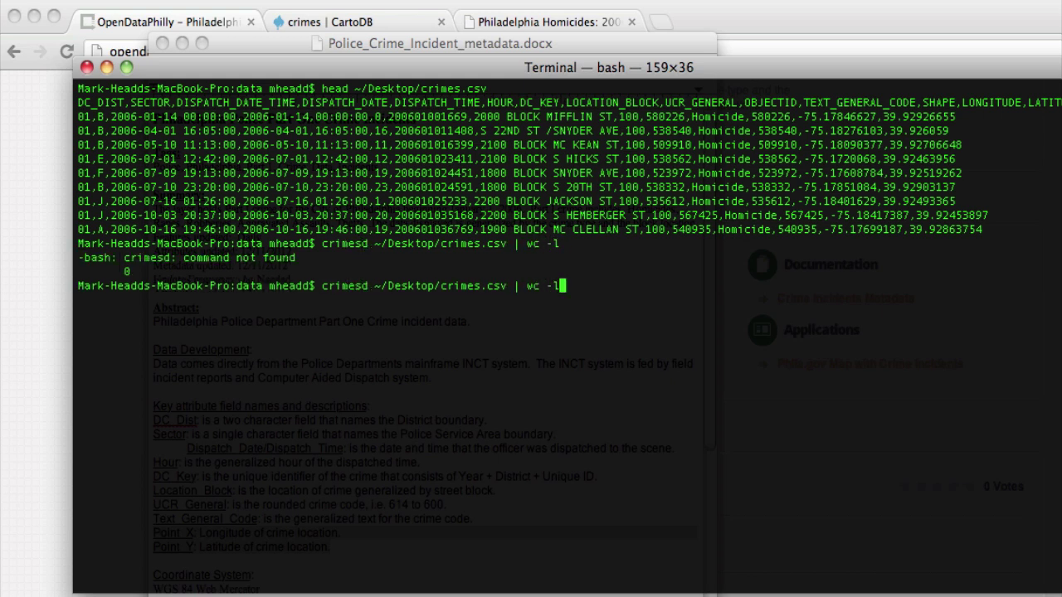
key(ctrl+a)
key(Right)
key(Right)
key(Right)
key(Right)
key(Right)
key(Right)
key(Right)
key(BackSpace)
key(BackSpace)
key(BackSpace)
key(BackSpace)
key(BackSpace)
key(BackSpace)
key(BackSpace)
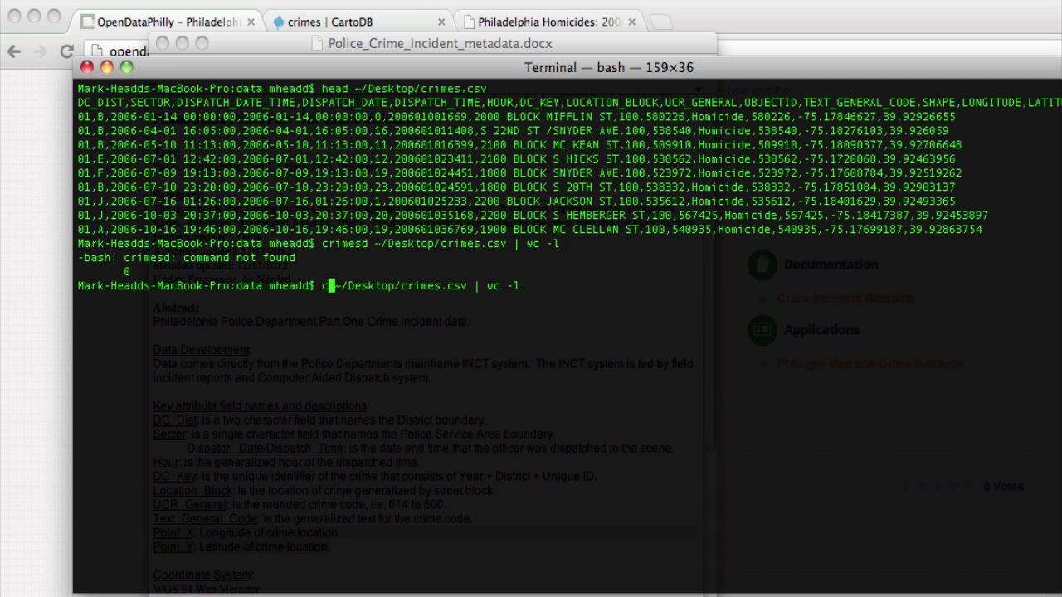
text(cat)
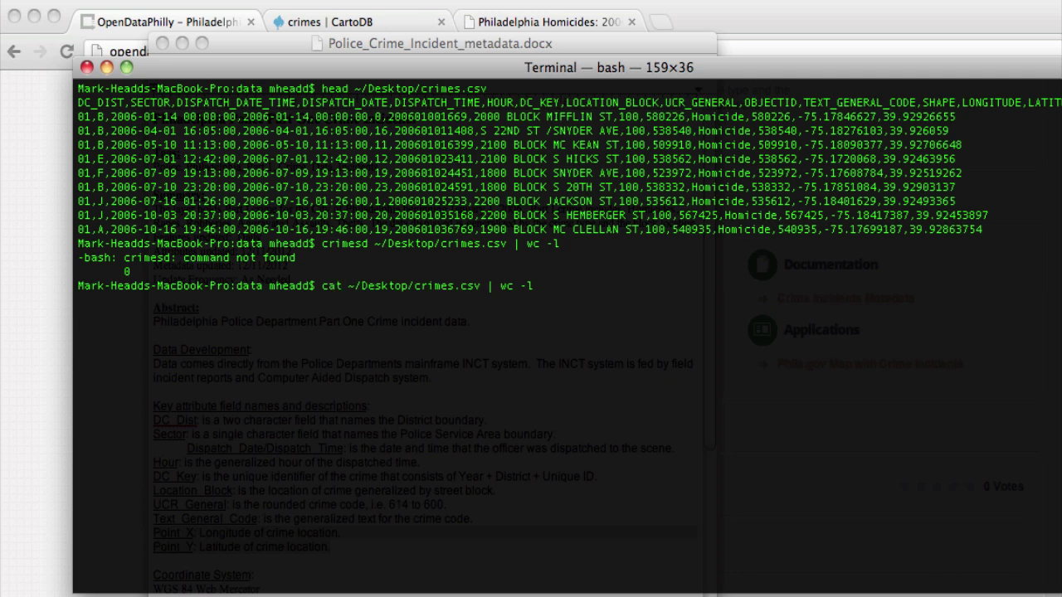
key(Return)
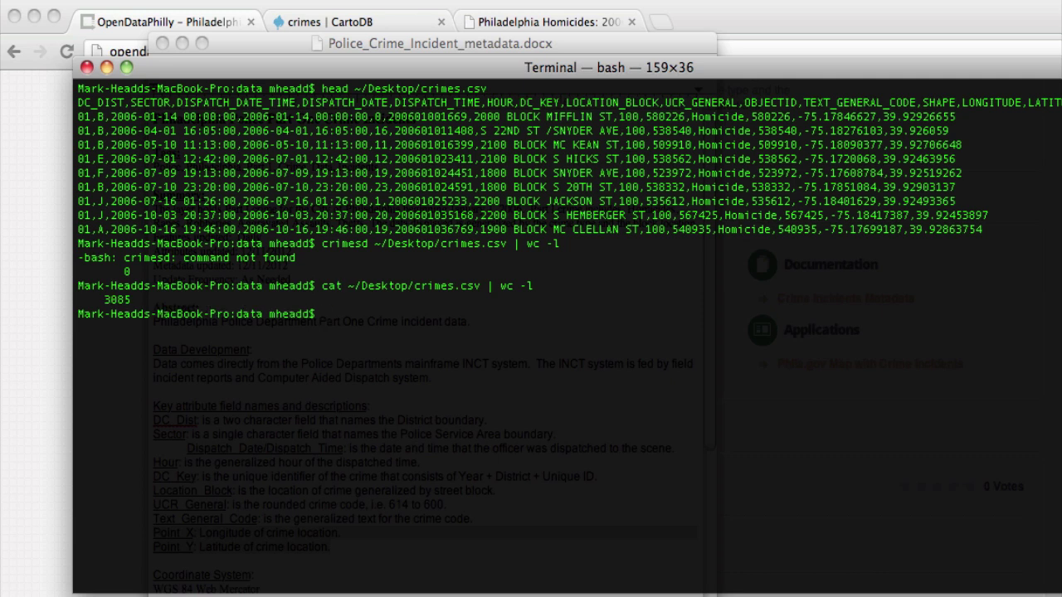
Open the CartoDB crimes table and verify the dispatch_date_time column is typed as date.
click(370, 25)
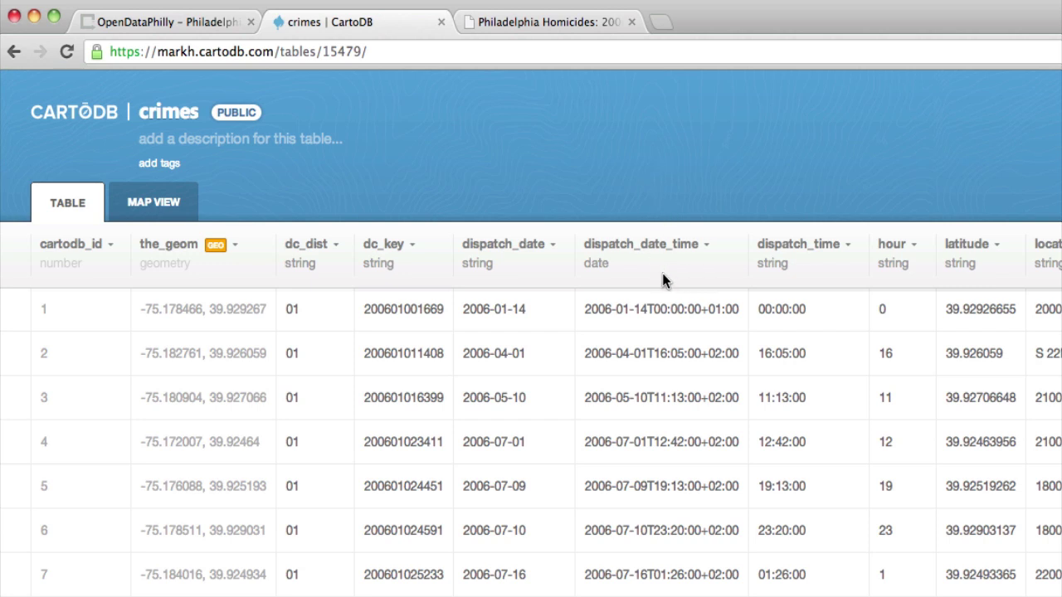
click(615, 265)
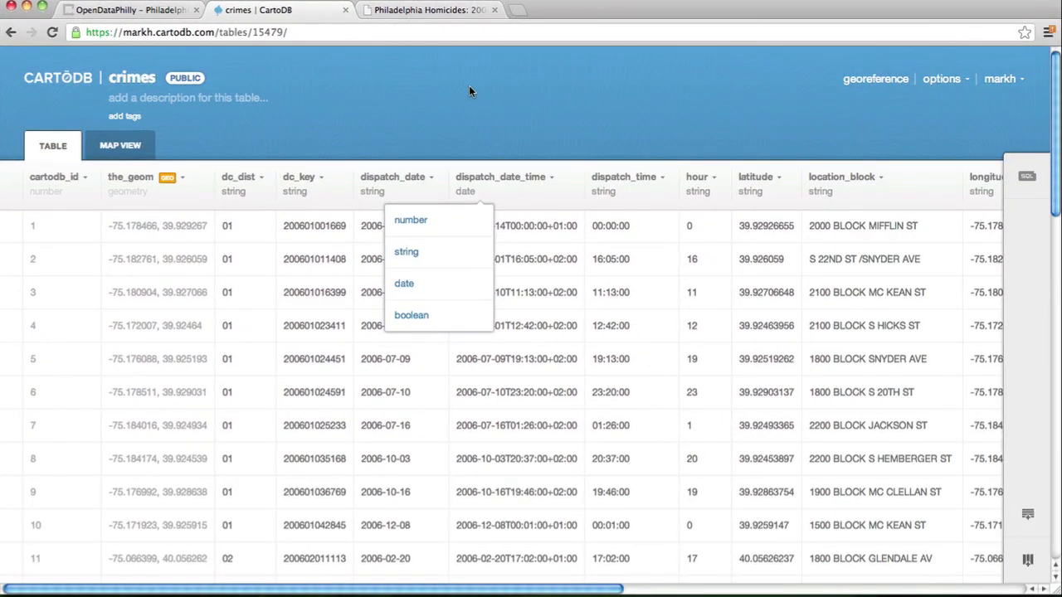
click(469, 85)
mouse_move(692, 591)
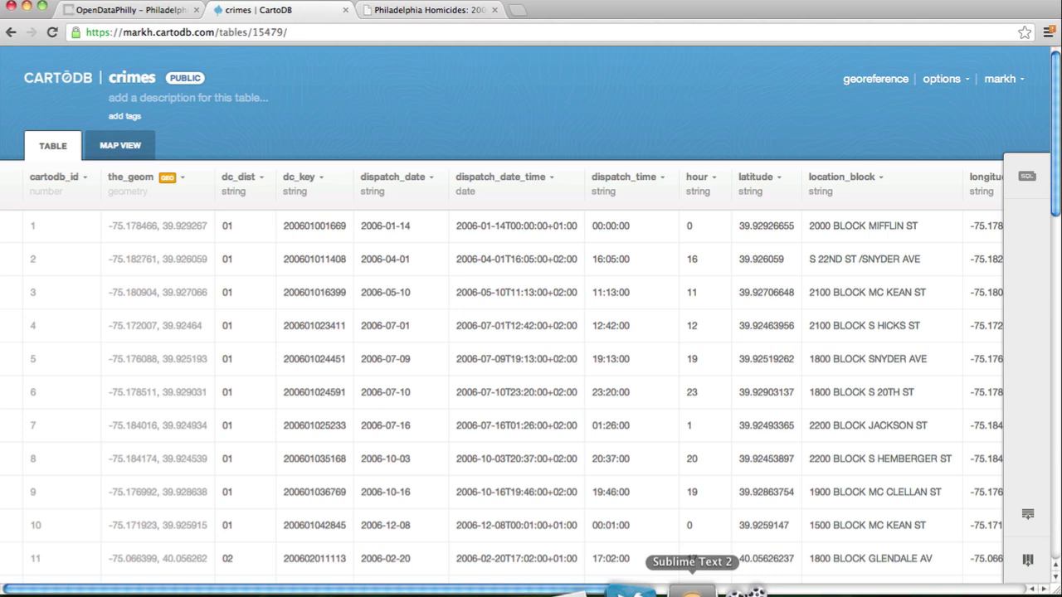
click(691, 591)
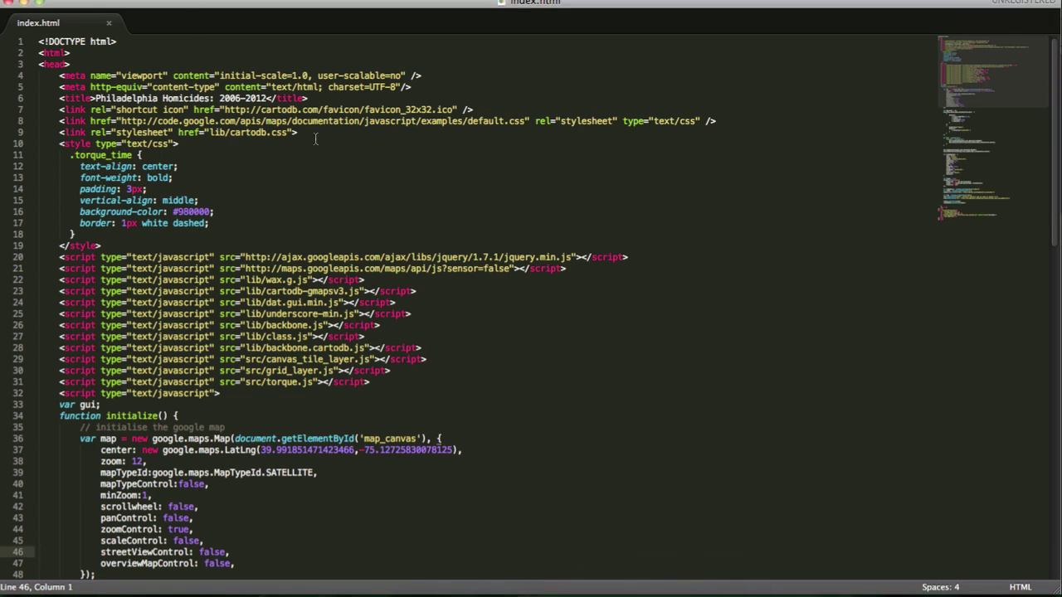
scroll(316, 139, down, 8)
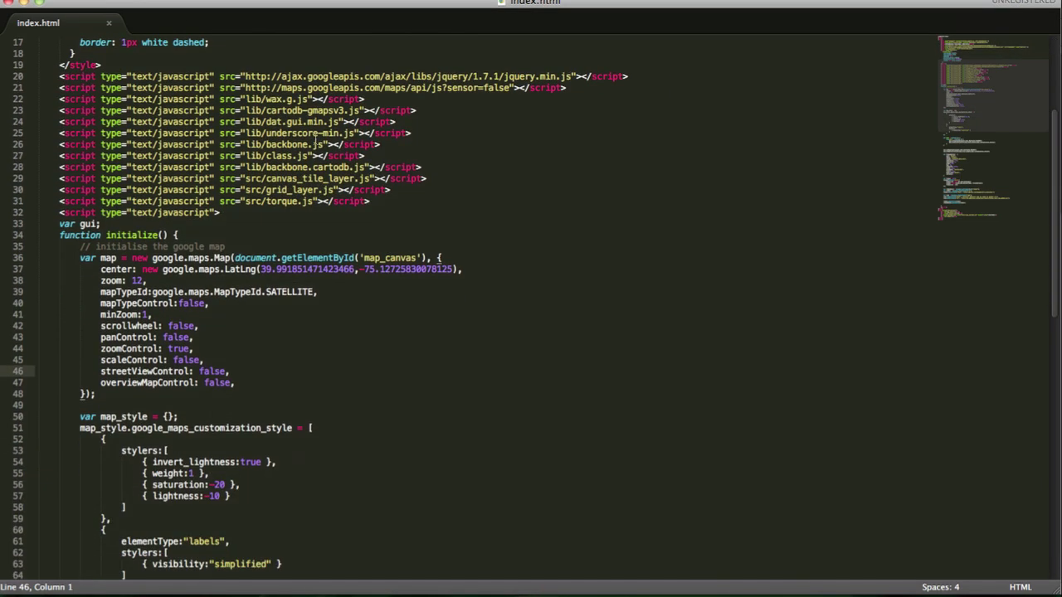
scroll(315, 138, down, 7)
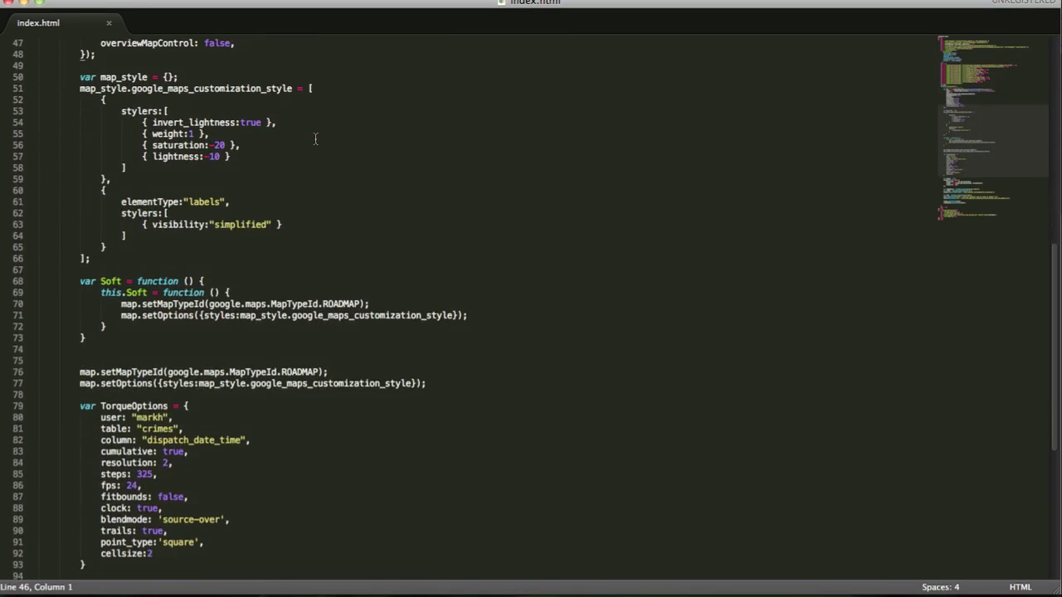
scroll(315, 138, up, 15)
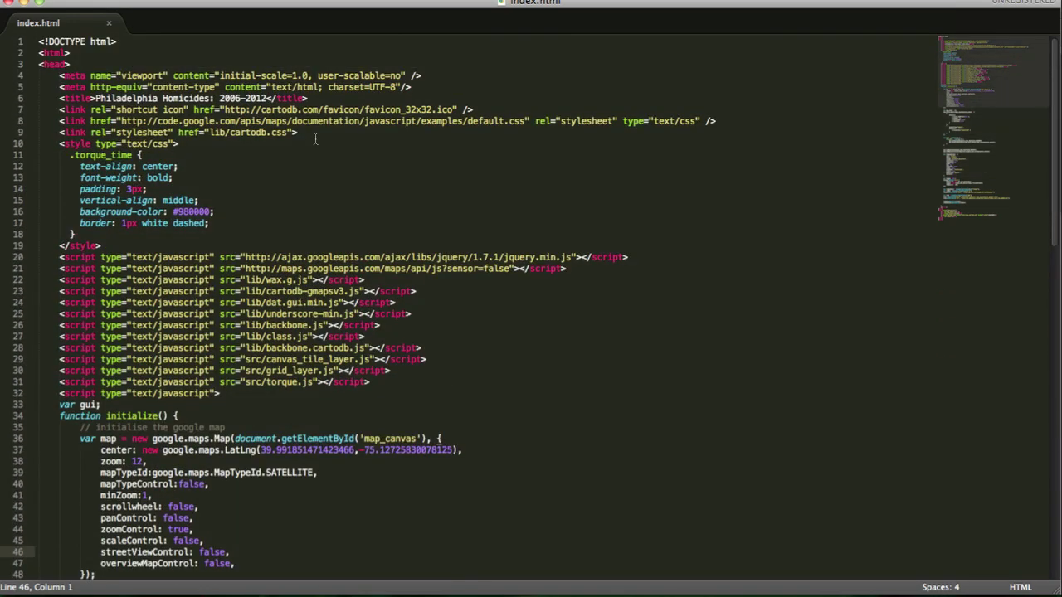
scroll(315, 138, down, 8)
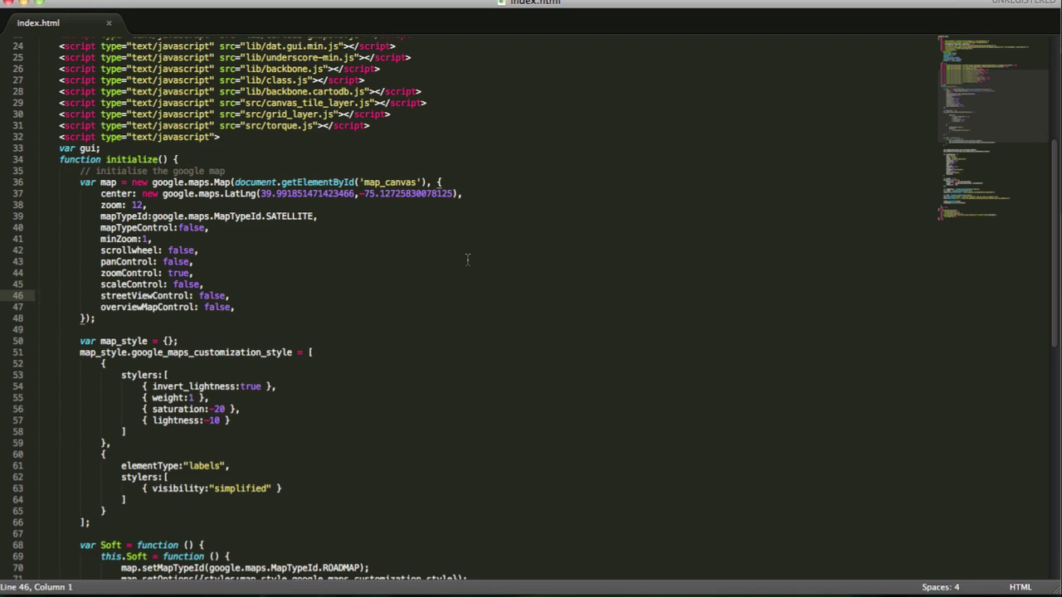
scroll(467, 260, down, 10)
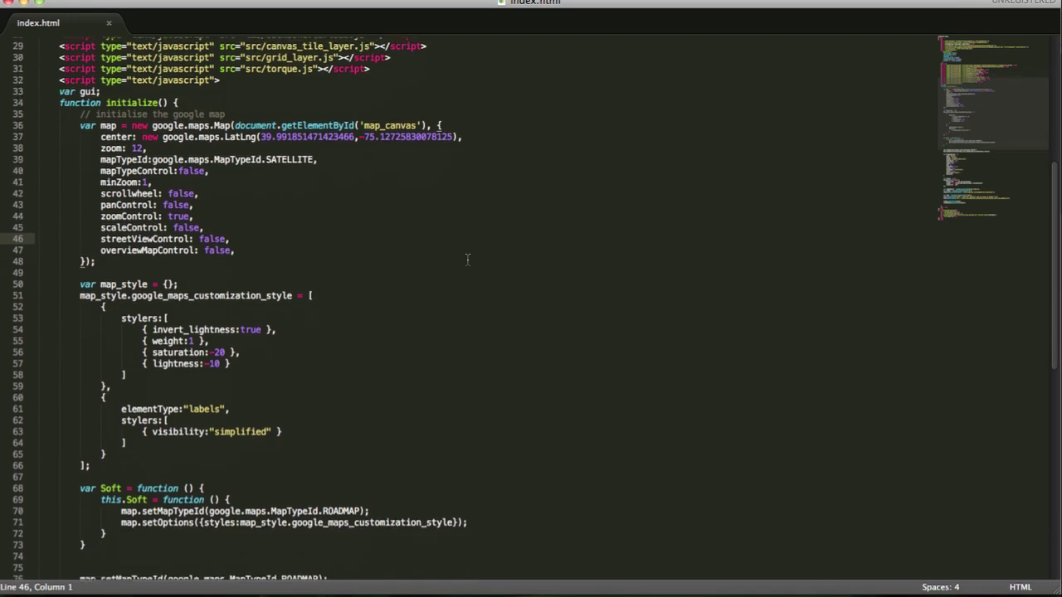
scroll(467, 260, down, 2)
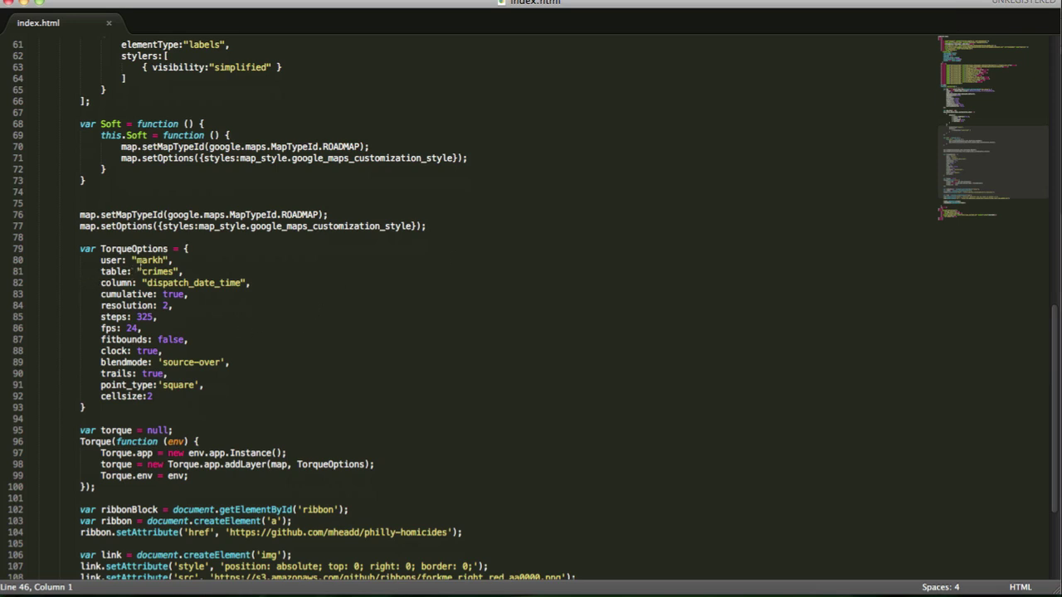
drag(145, 283, 231, 283)
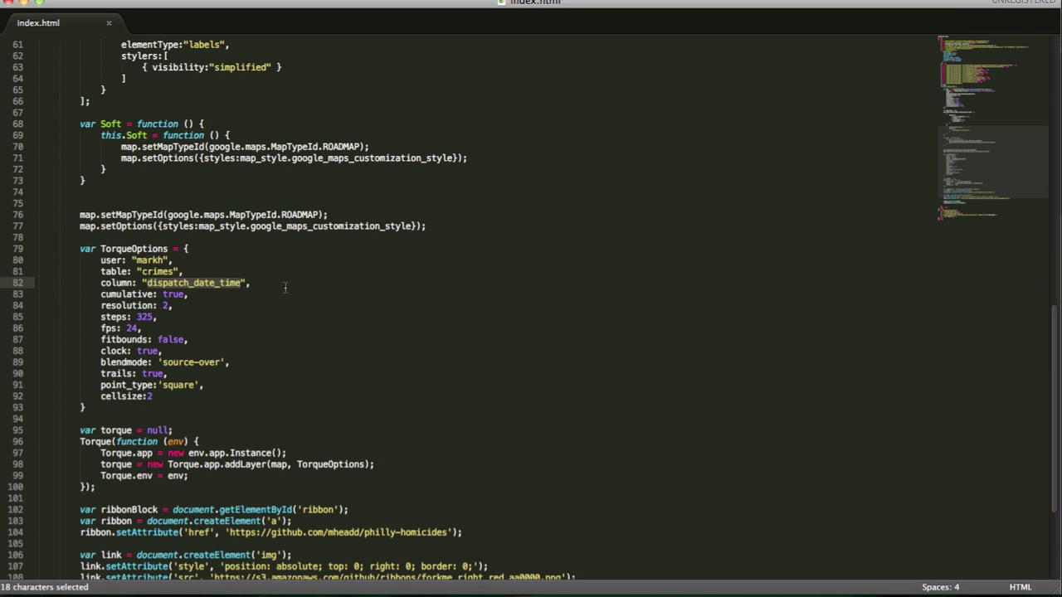
Show the Philadelphia Homicides Torque map and let the animation advance to Nov 2012.
key(super+Tab)
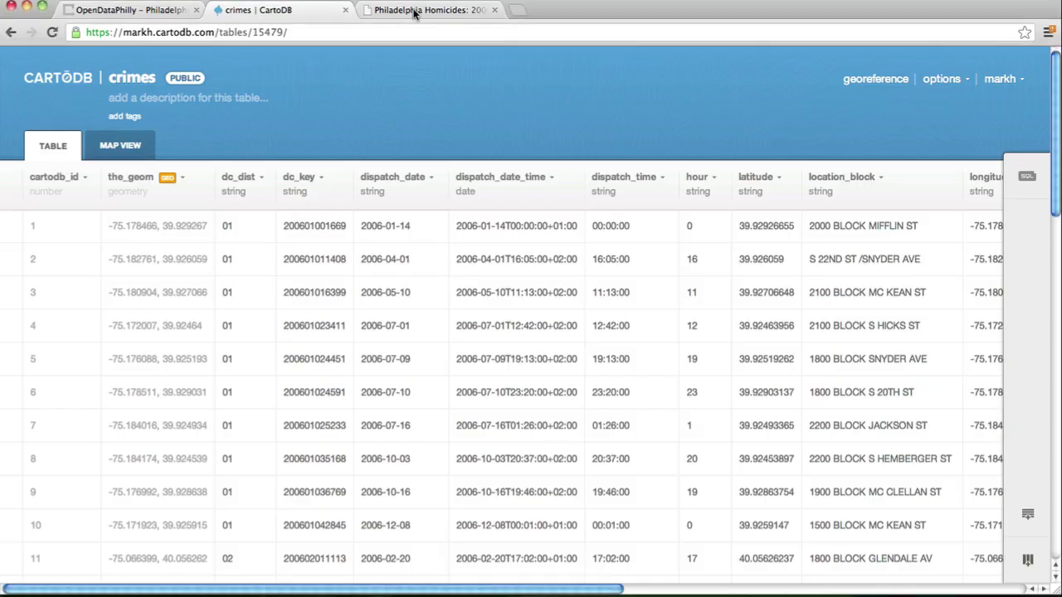
click(414, 10)
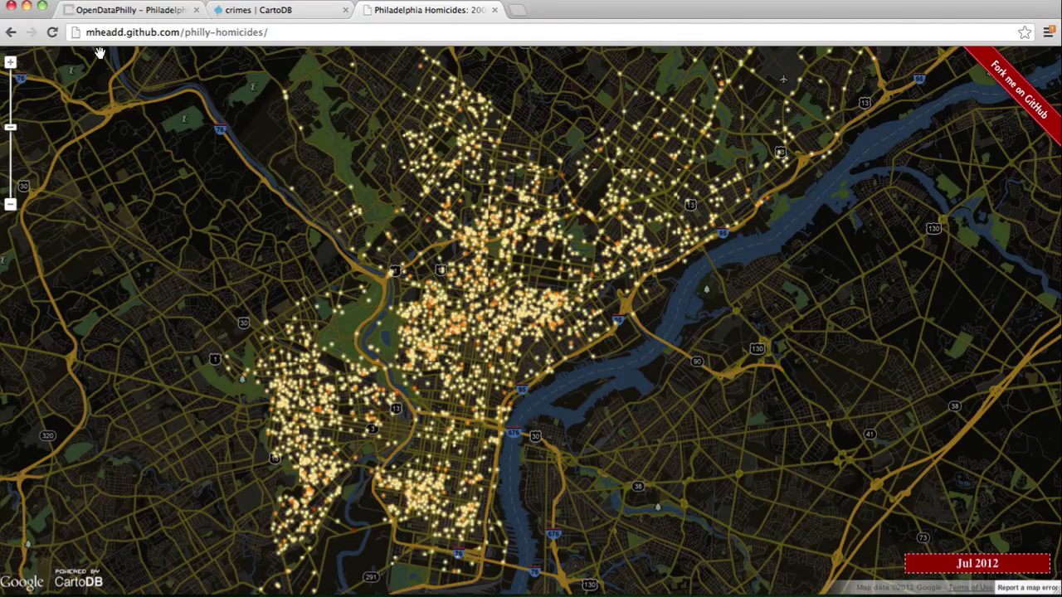